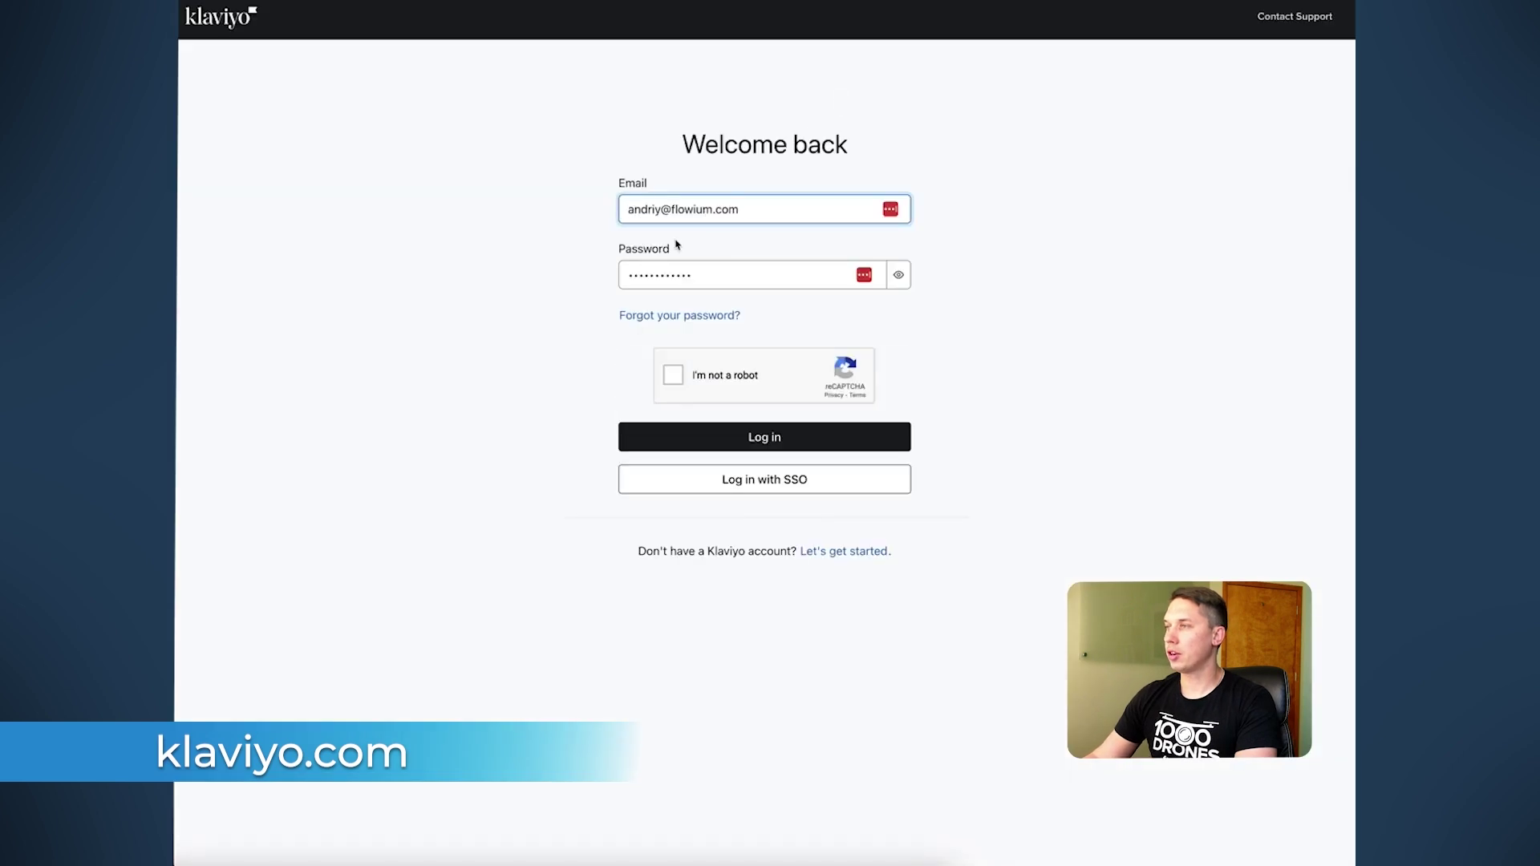
# - Log in to Klaviyo and start a new segment from Lists & segments via Create New
pyautogui.click(675, 374)
pyautogui.click(717, 438)
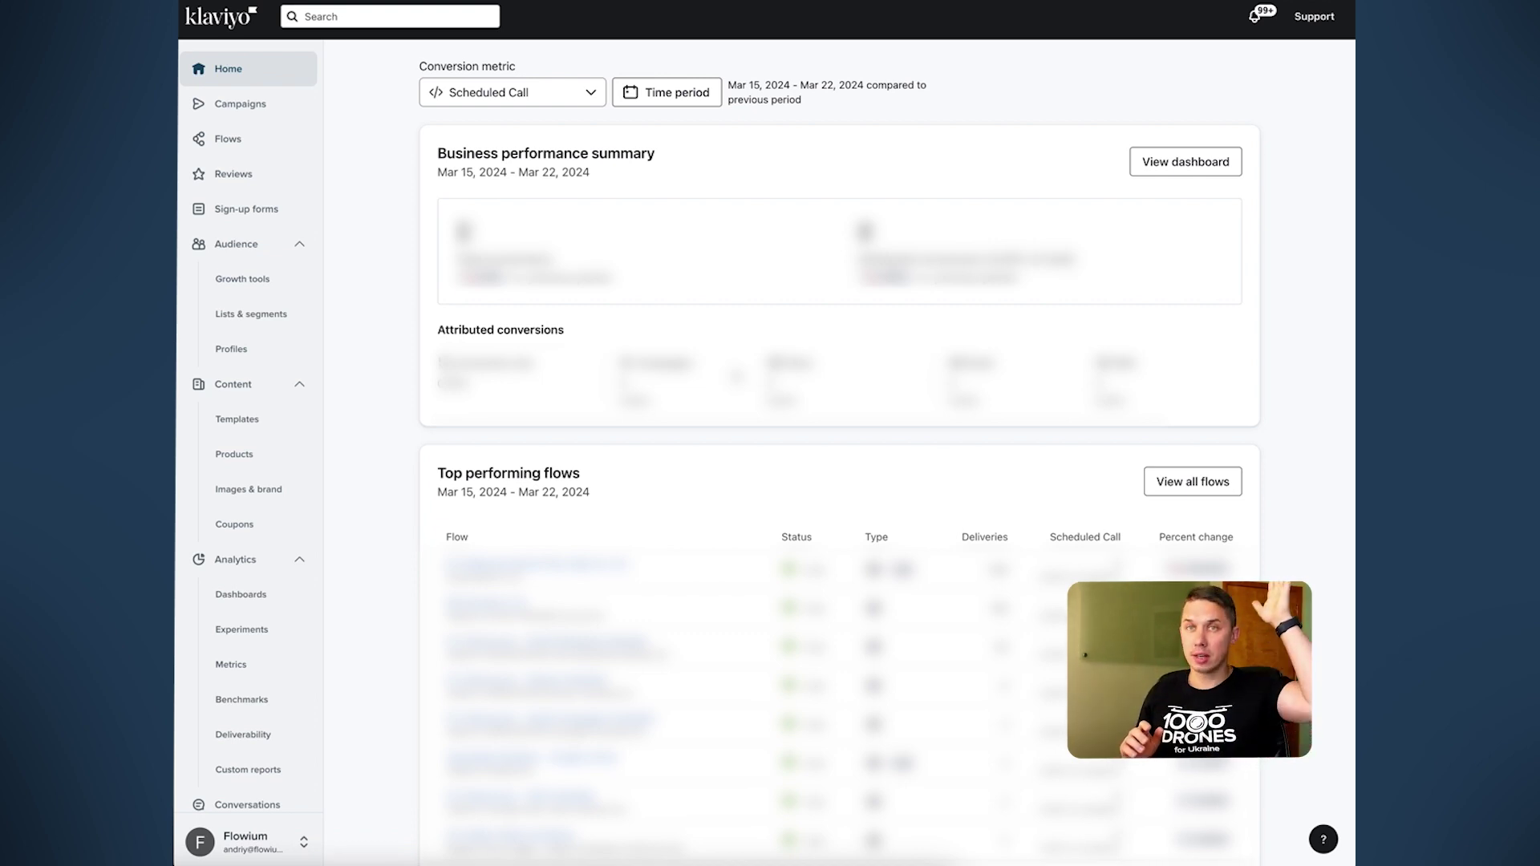
pyautogui.click(283, 320)
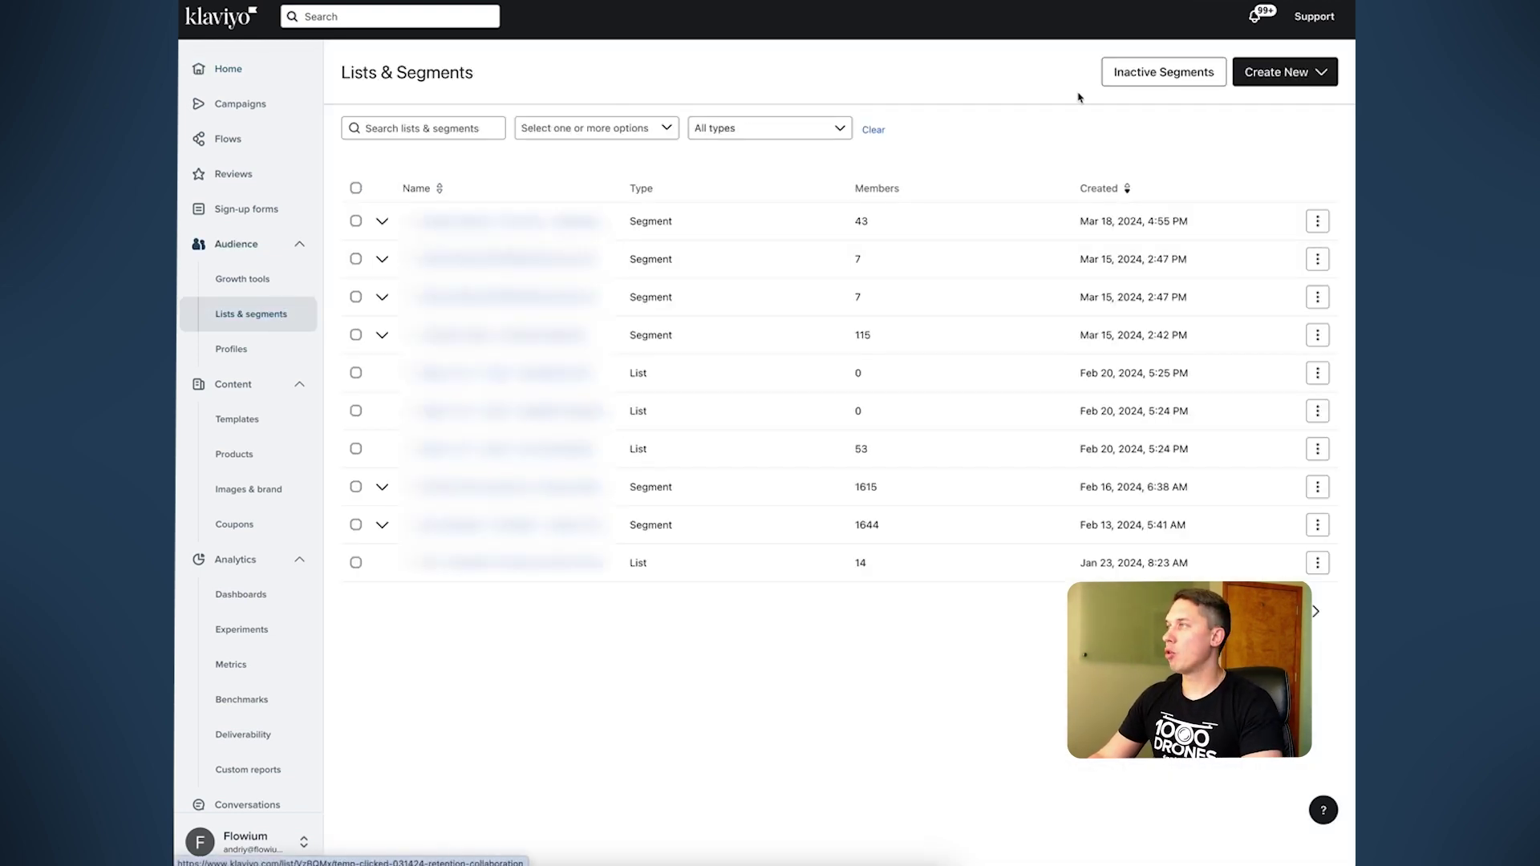
pyautogui.click(1289, 80)
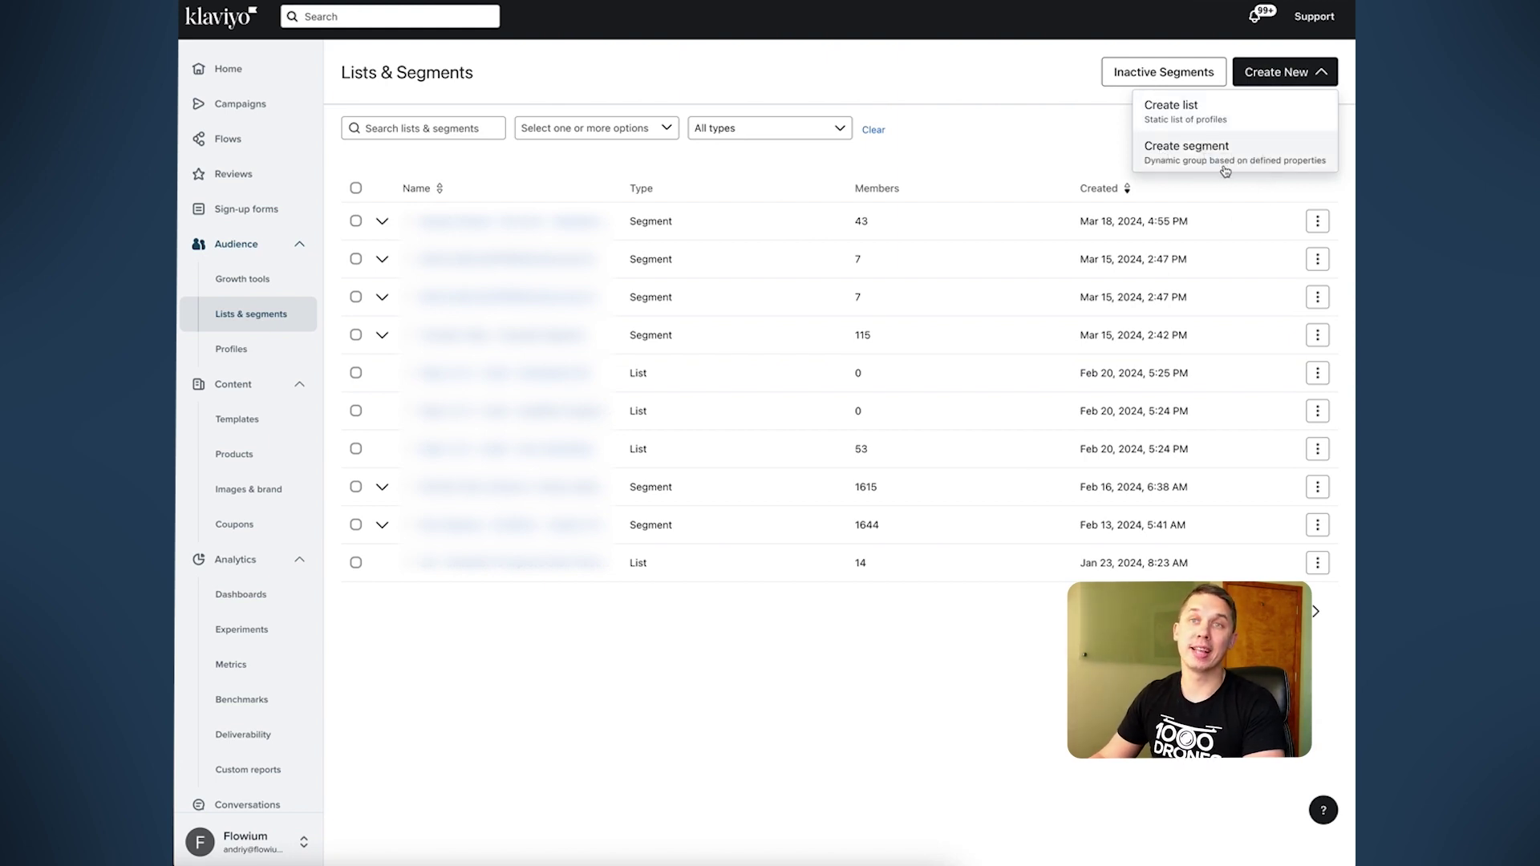
pyautogui.click(1227, 164)
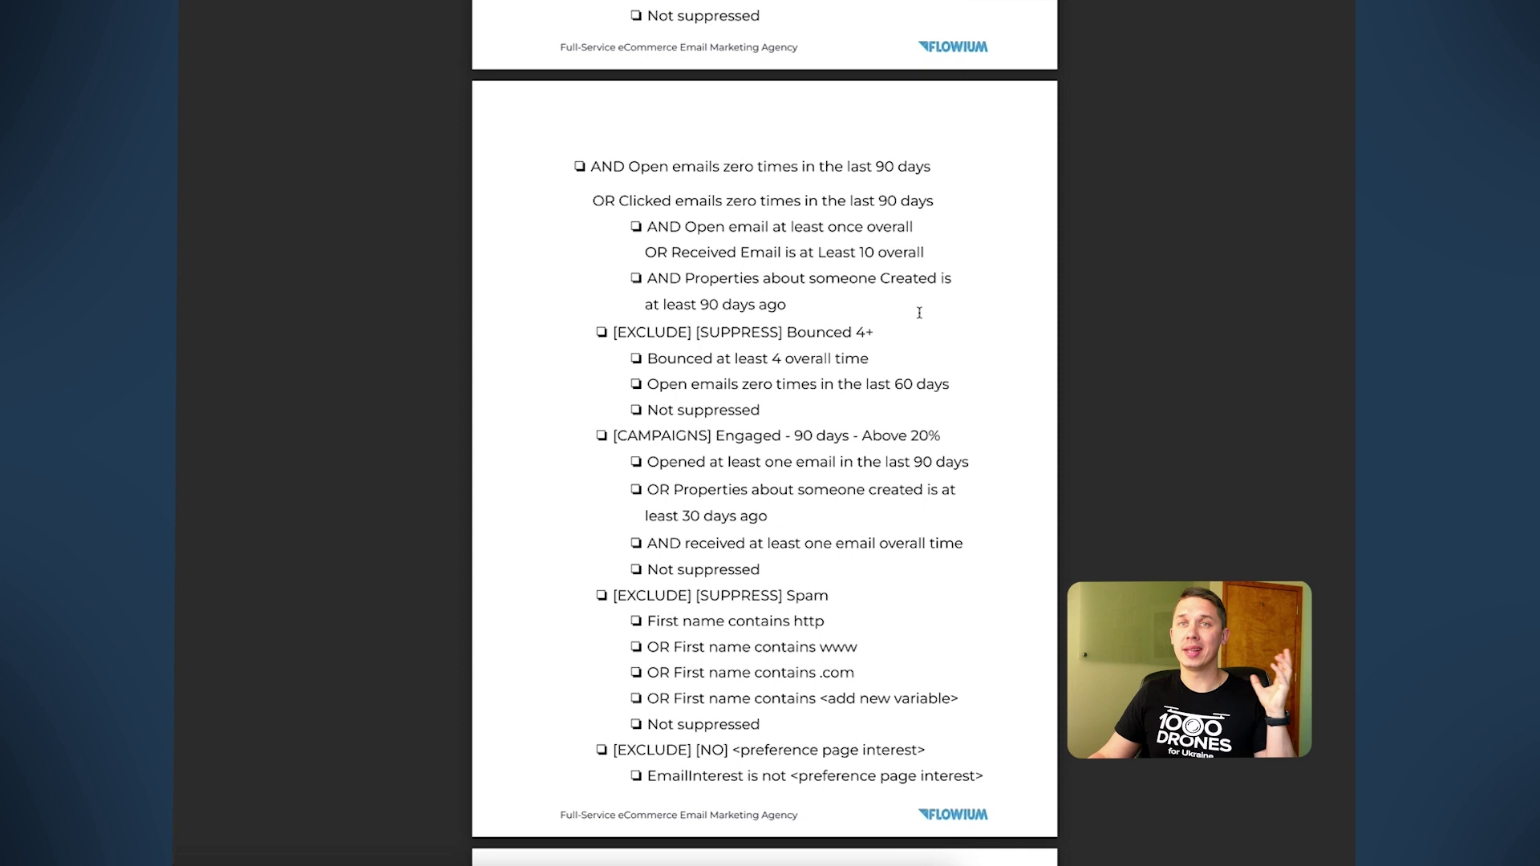
# - Copy '[CAMPAIGNS] Engaged - 90 days' from the checklist PDF into the segment's Name field
pyautogui.scroll(-2, 920, 312)
pyautogui.moveTo(613, 316); pyautogui.dragTo(982, 448)
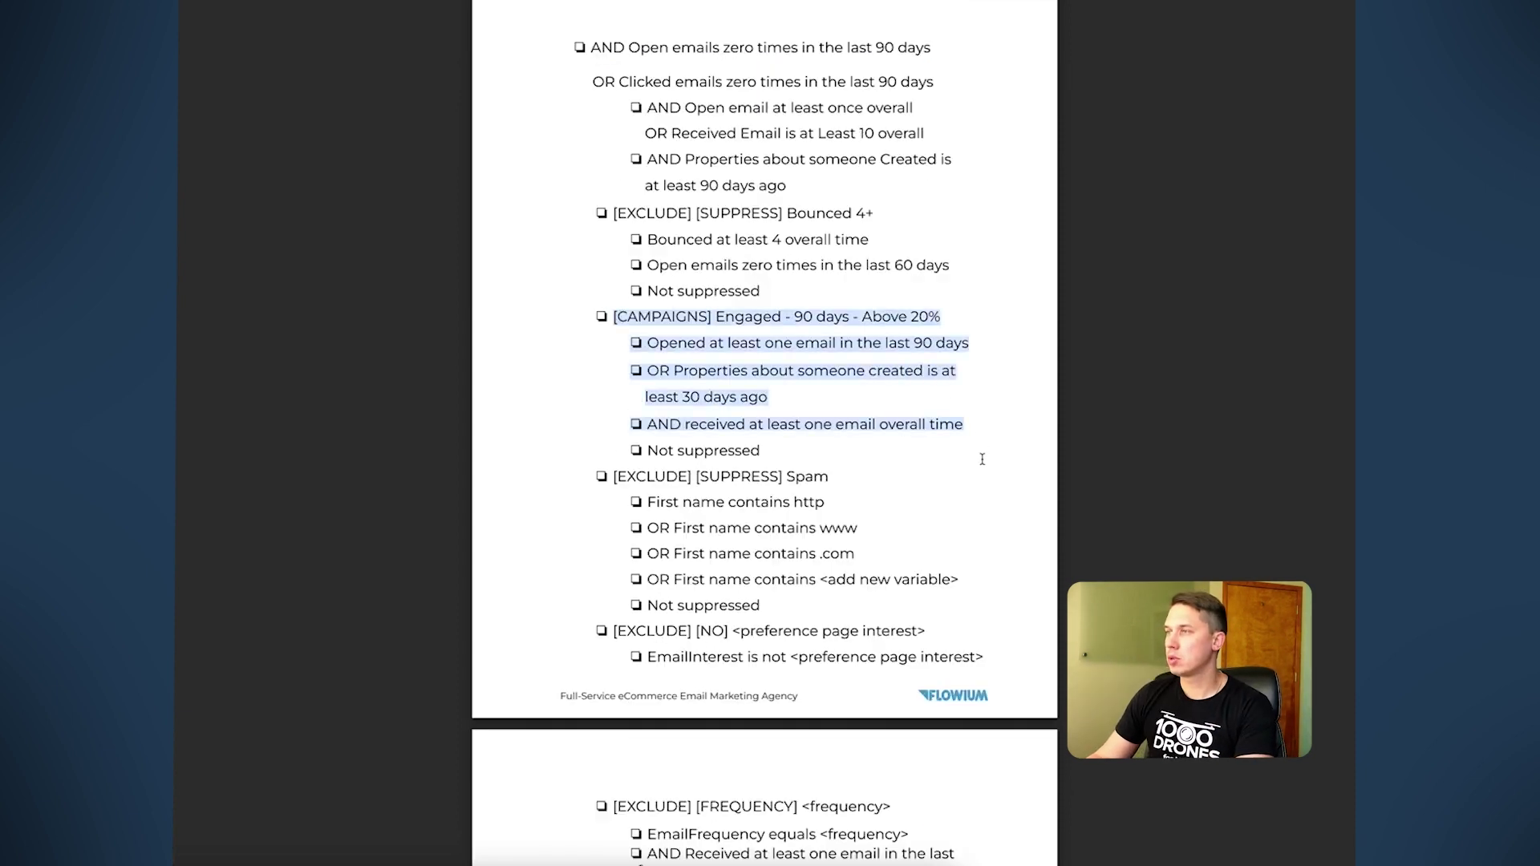
pyautogui.click(829, 386)
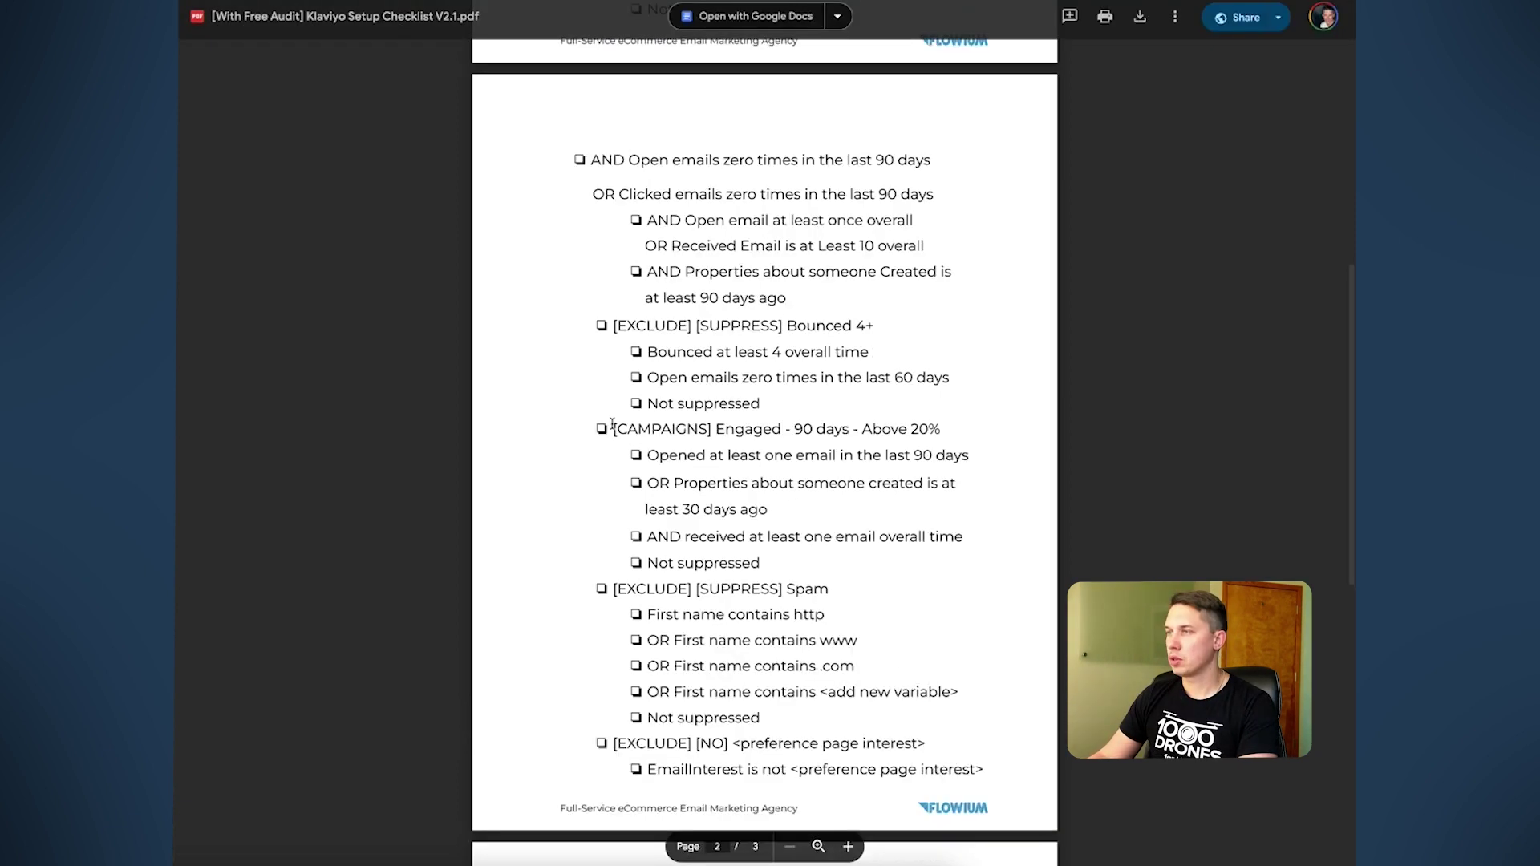
pyautogui.moveTo(616, 428); pyautogui.dragTo(835, 433)
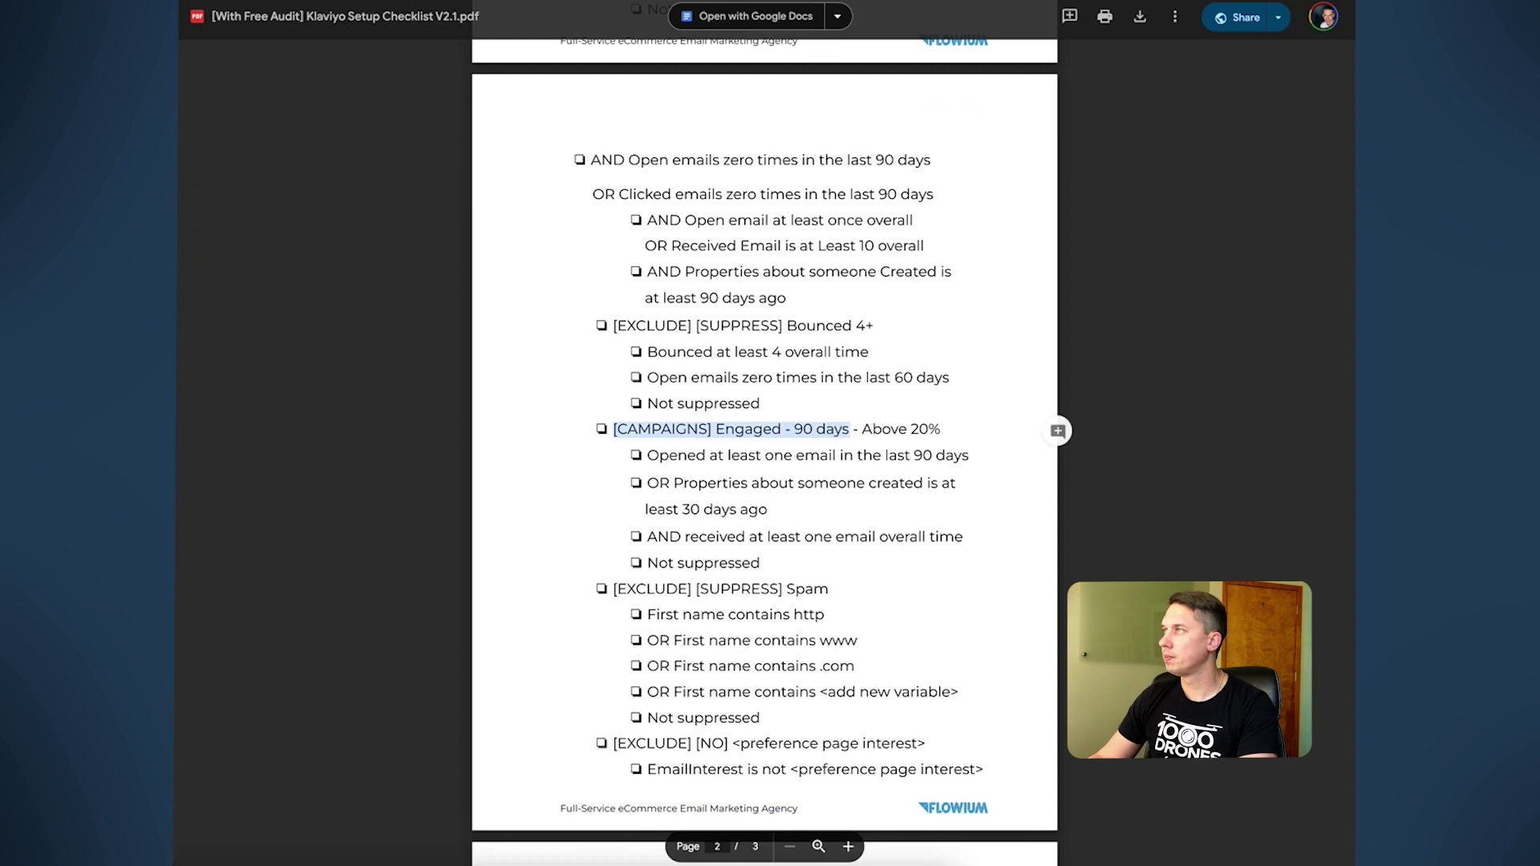
pyautogui.write('[CAMPAIGNS] Engaged - 90 days')
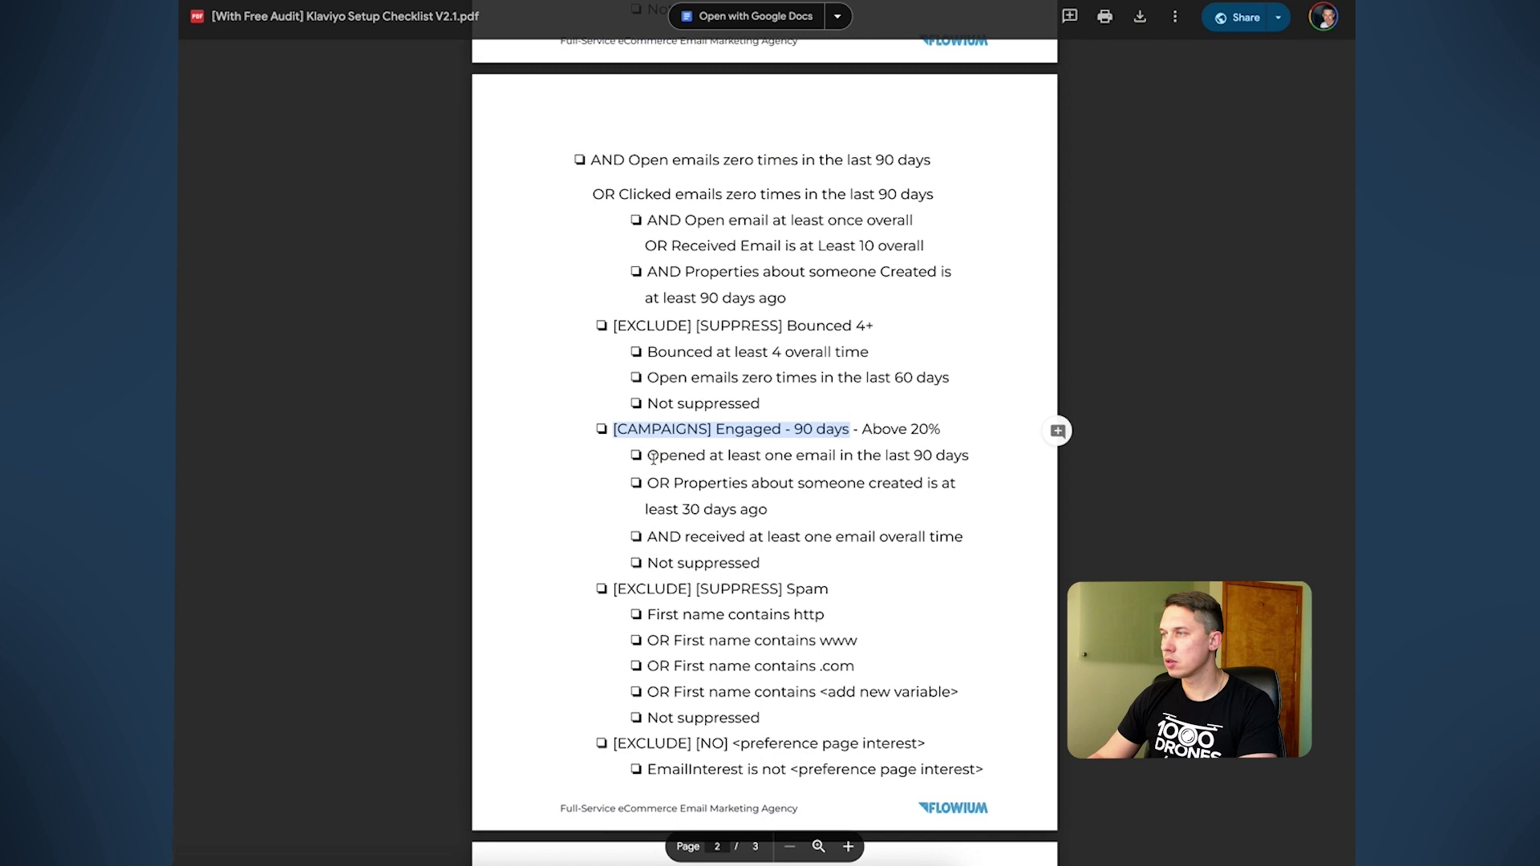
pyautogui.moveTo(653, 457); pyautogui.dragTo(970, 456)
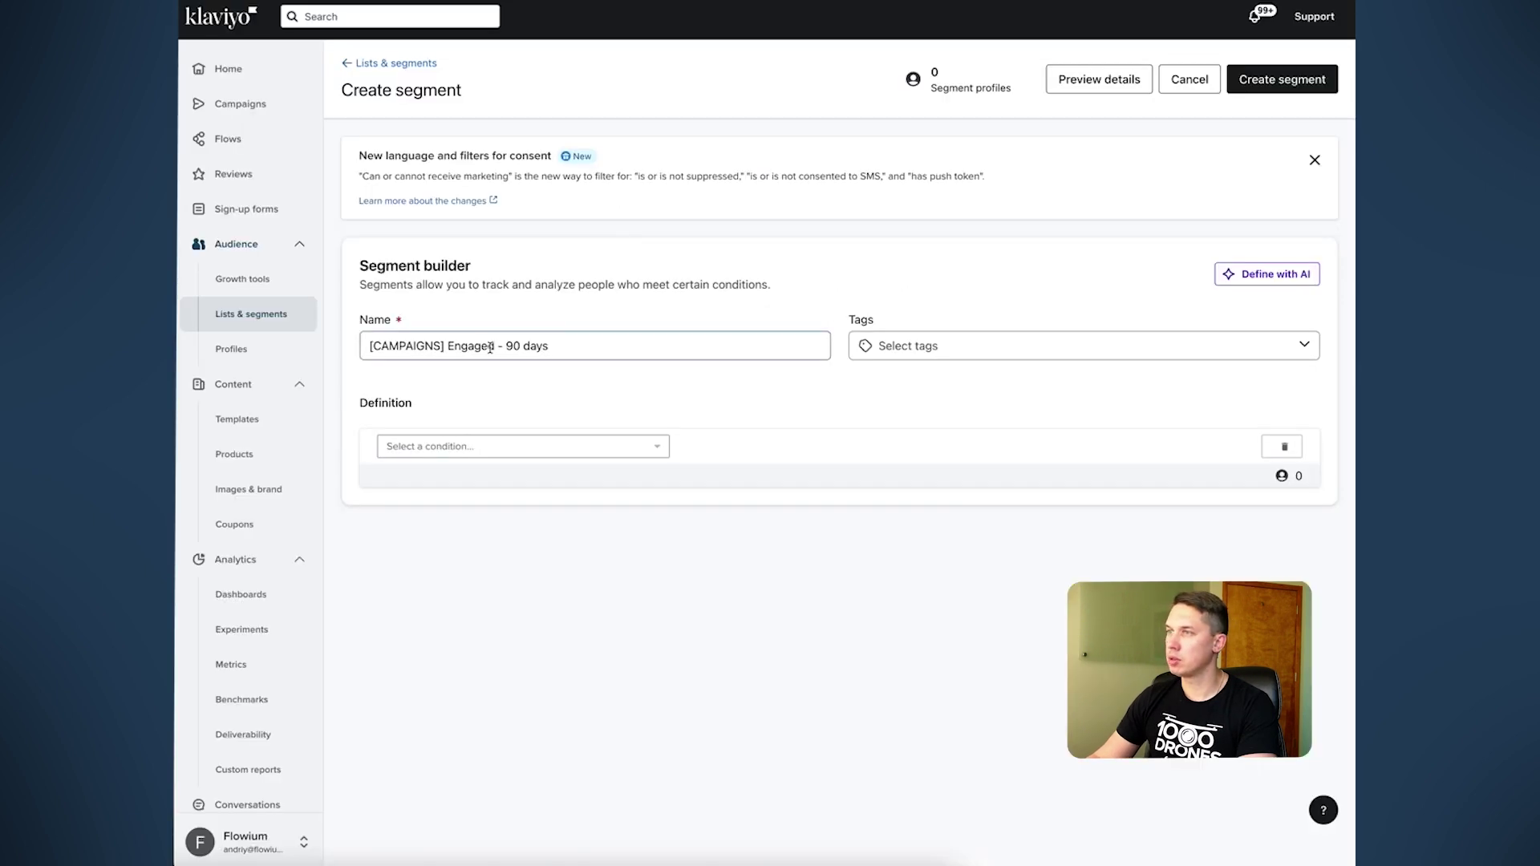
# - Add a condition for people who opened an email in the last 90 days
pyautogui.click(453, 446)
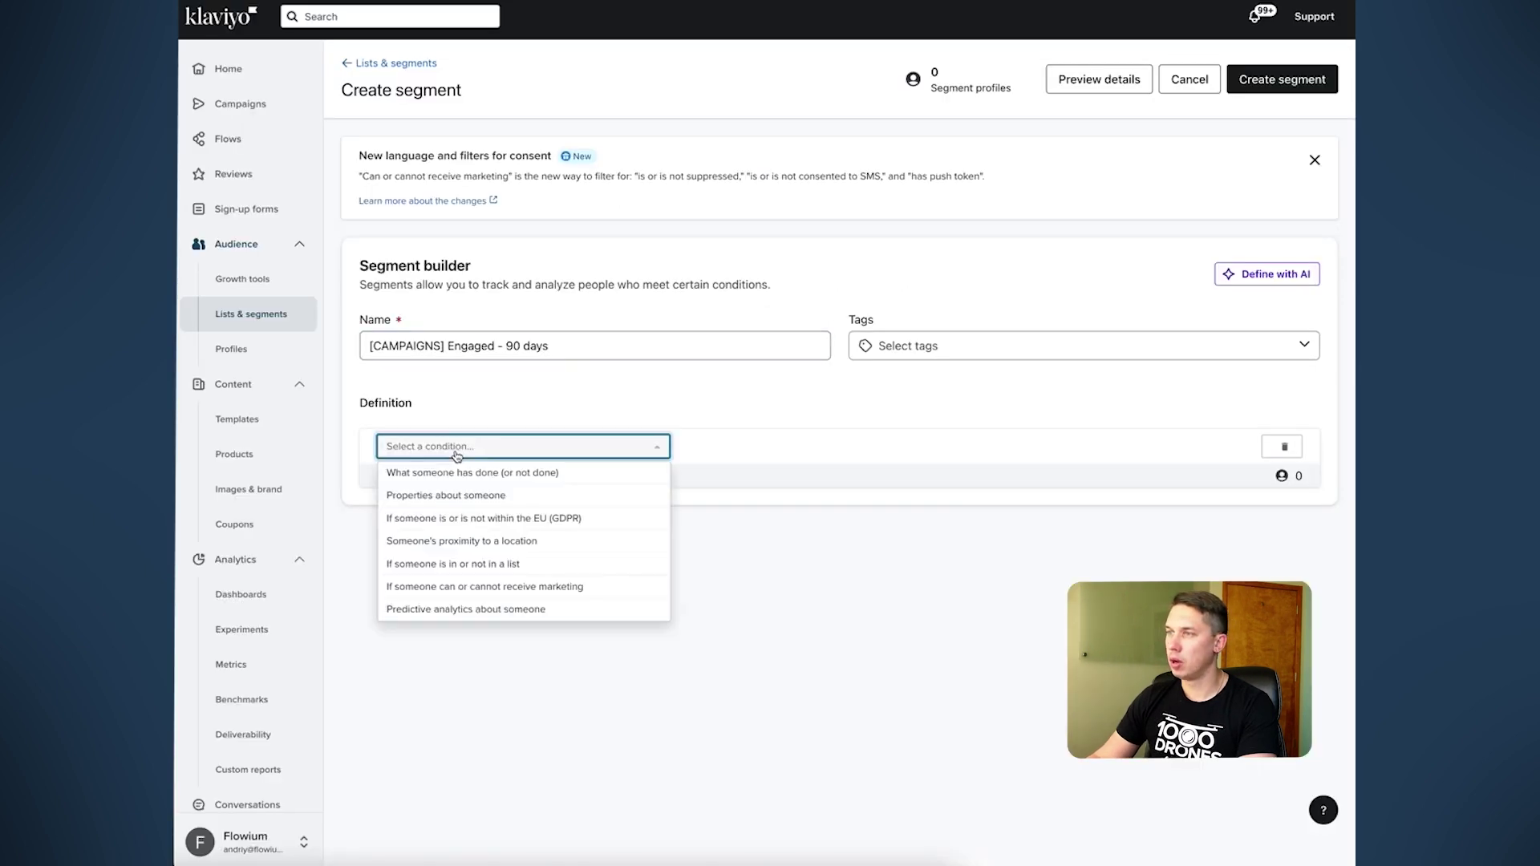
pyautogui.click(507, 473)
pyautogui.click(482, 479)
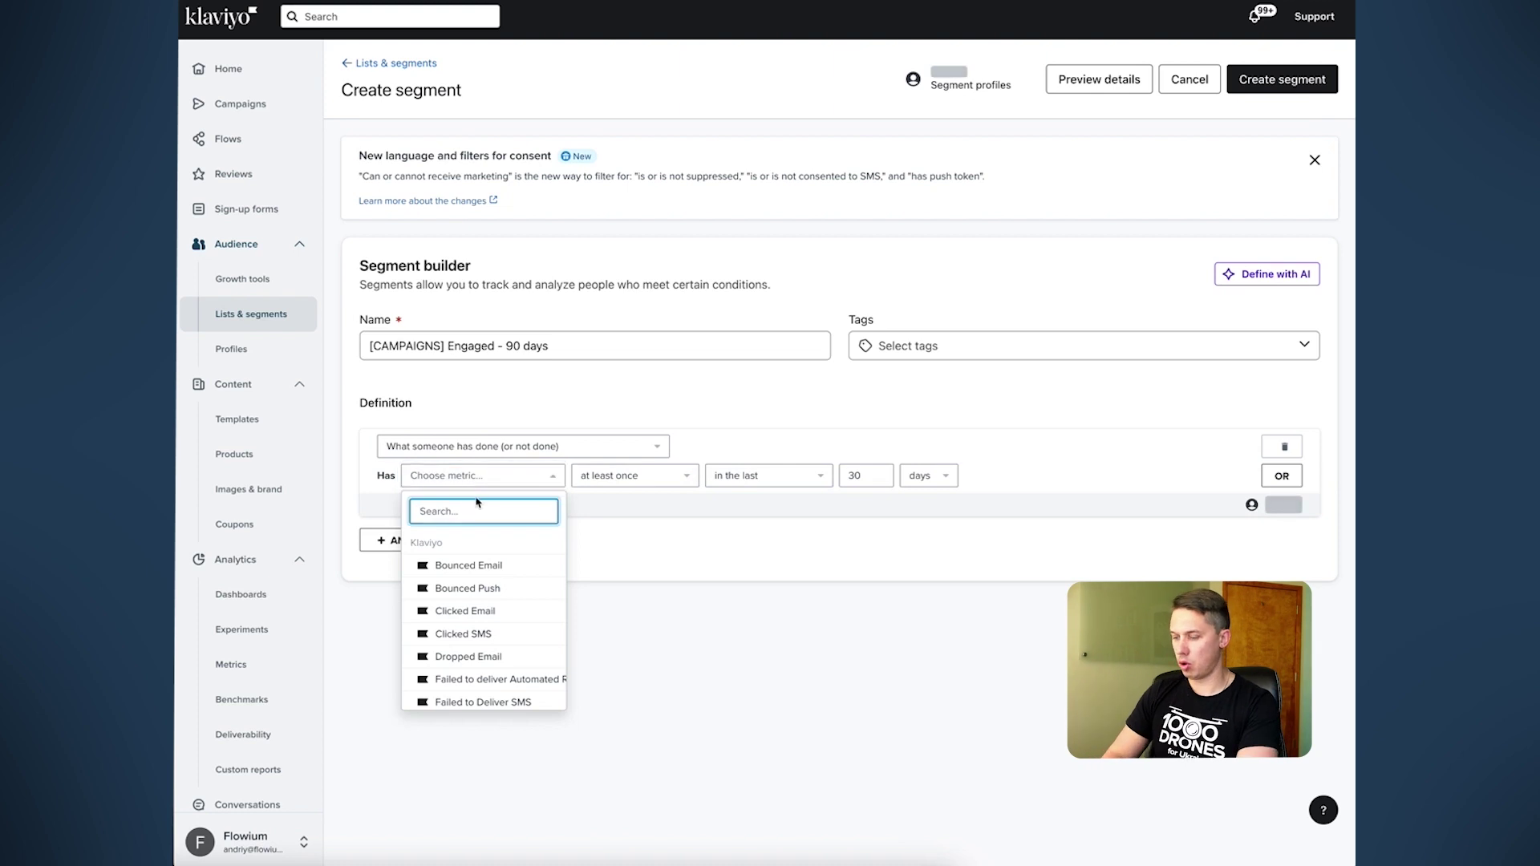
pyautogui.write('open')
pyautogui.click(477, 564)
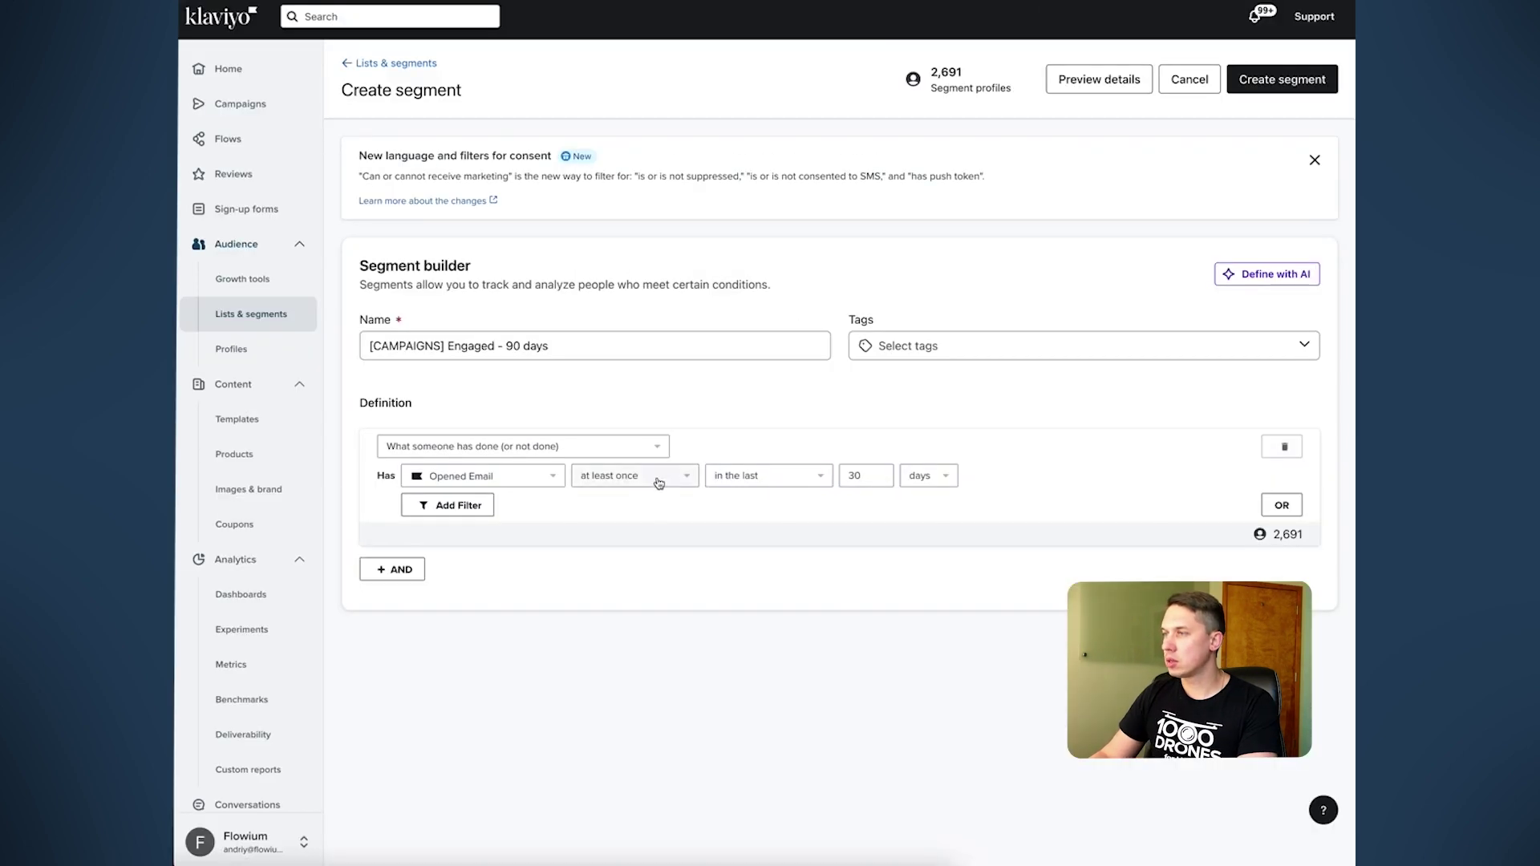
pyautogui.click(658, 483)
pyautogui.click(769, 476)
pyautogui.click(867, 475)
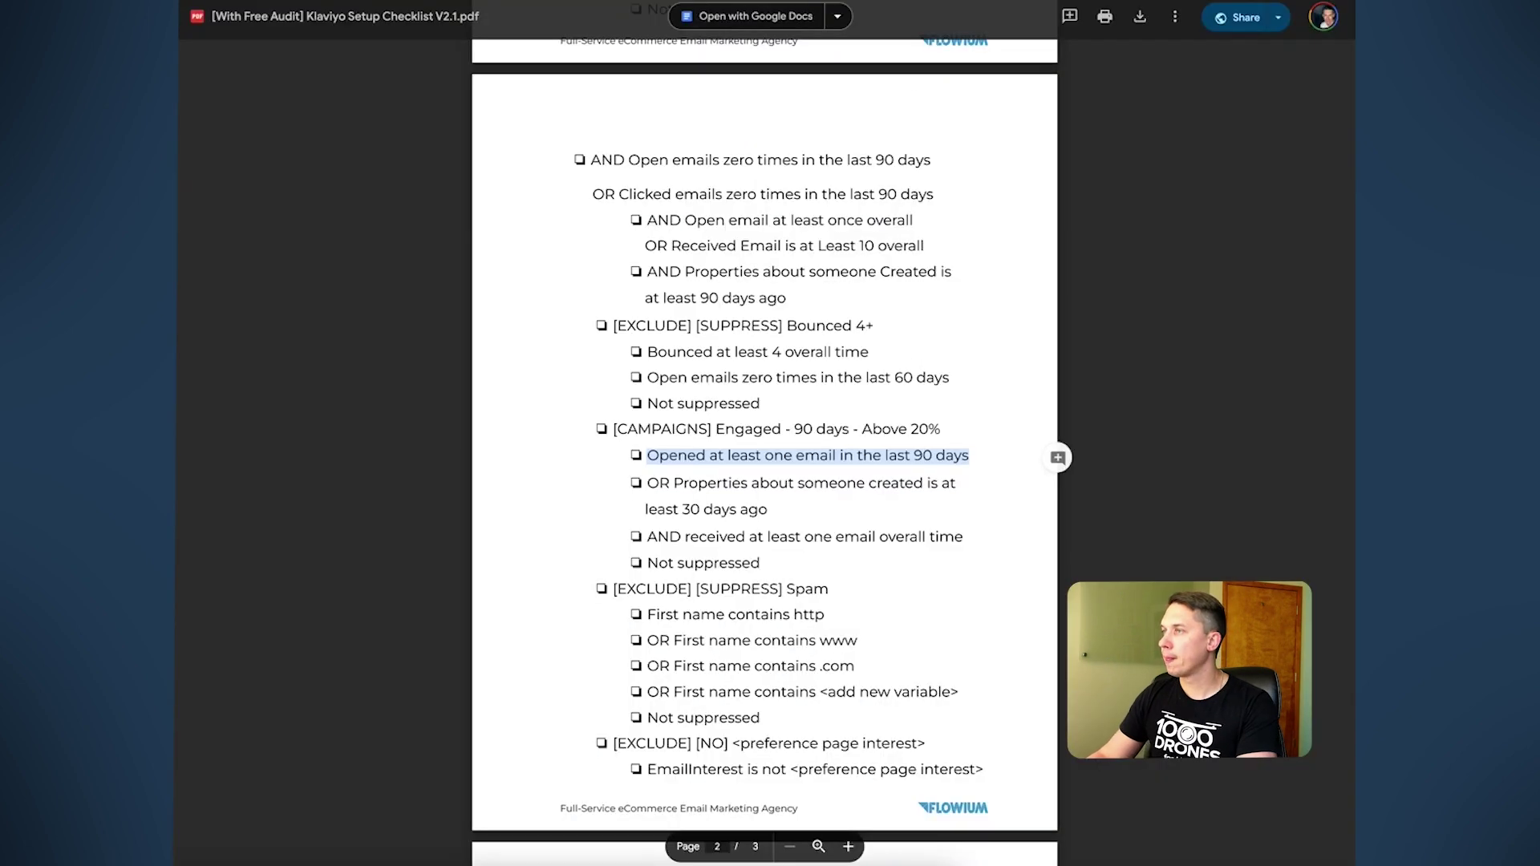
# - Add an OR condition for profiles created at least 30 days ago, and start a new AND row
pyautogui.moveTo(648, 482); pyautogui.dragTo(768, 510)
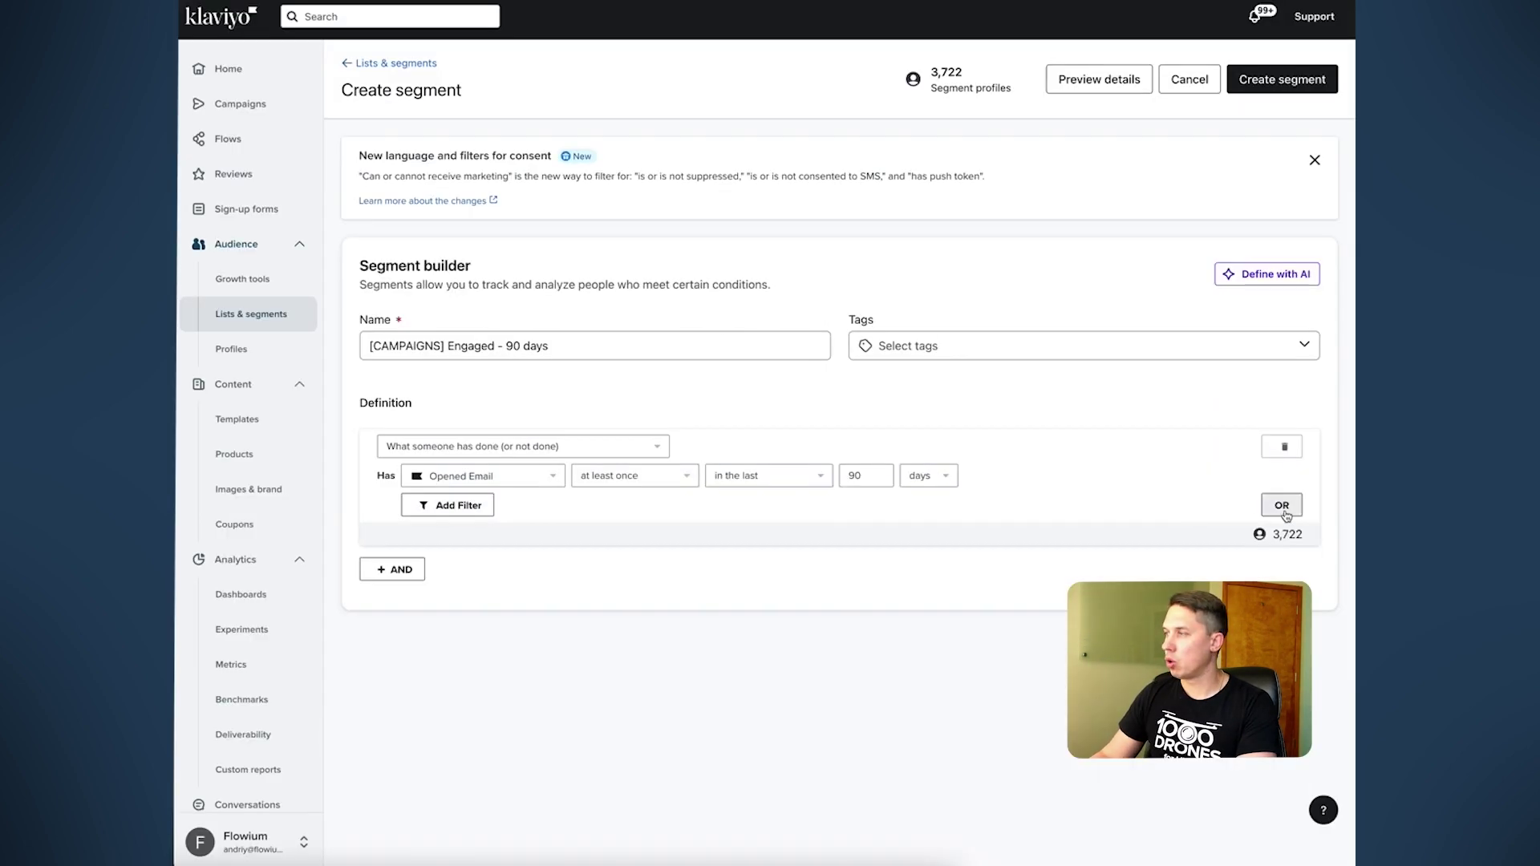
pyautogui.click(1282, 505)
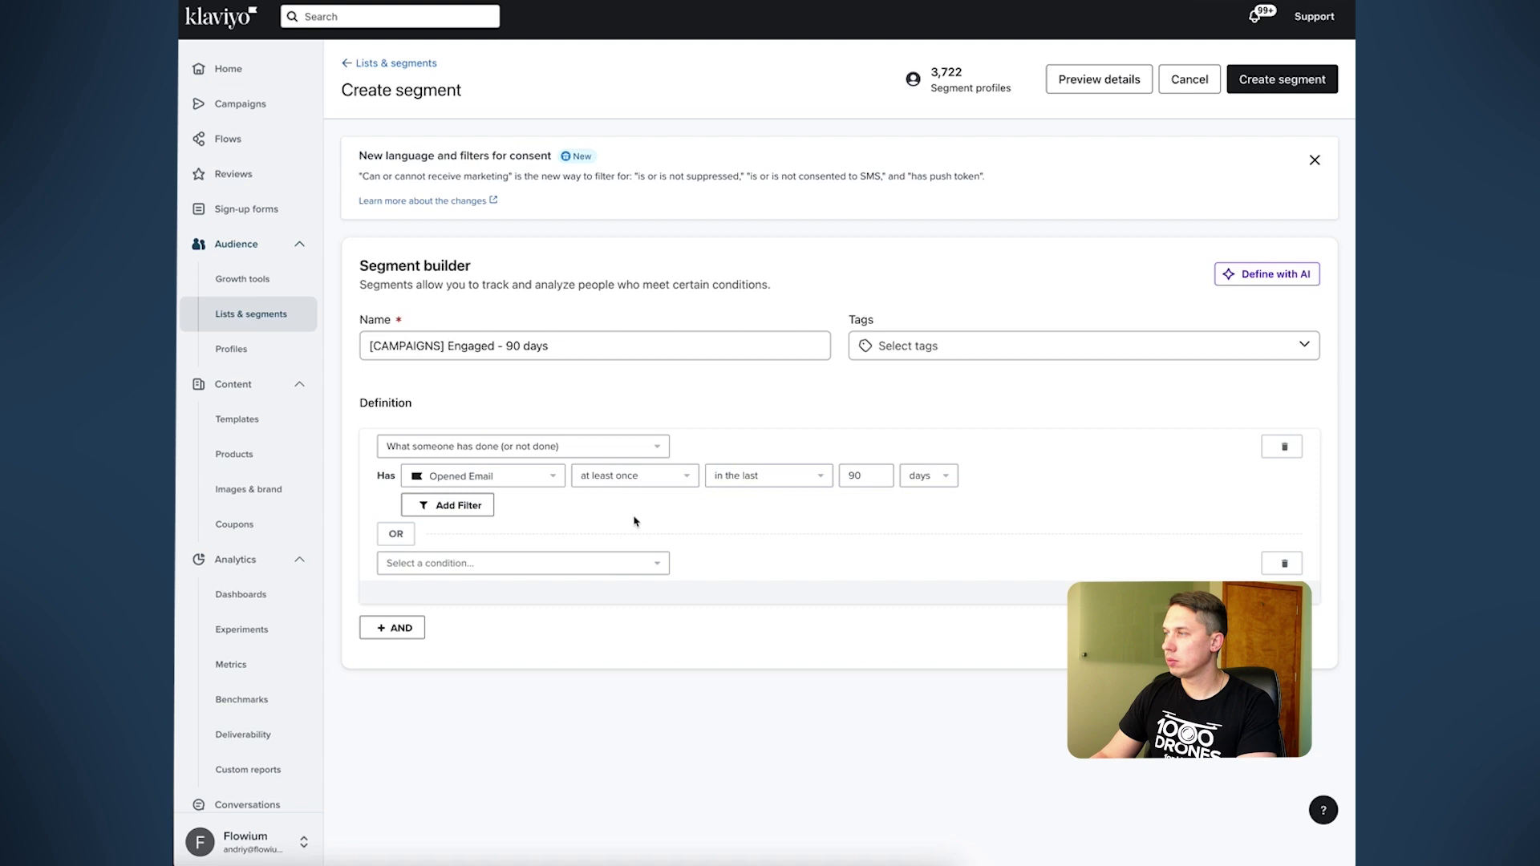
pyautogui.click(526, 563)
pyautogui.click(483, 612)
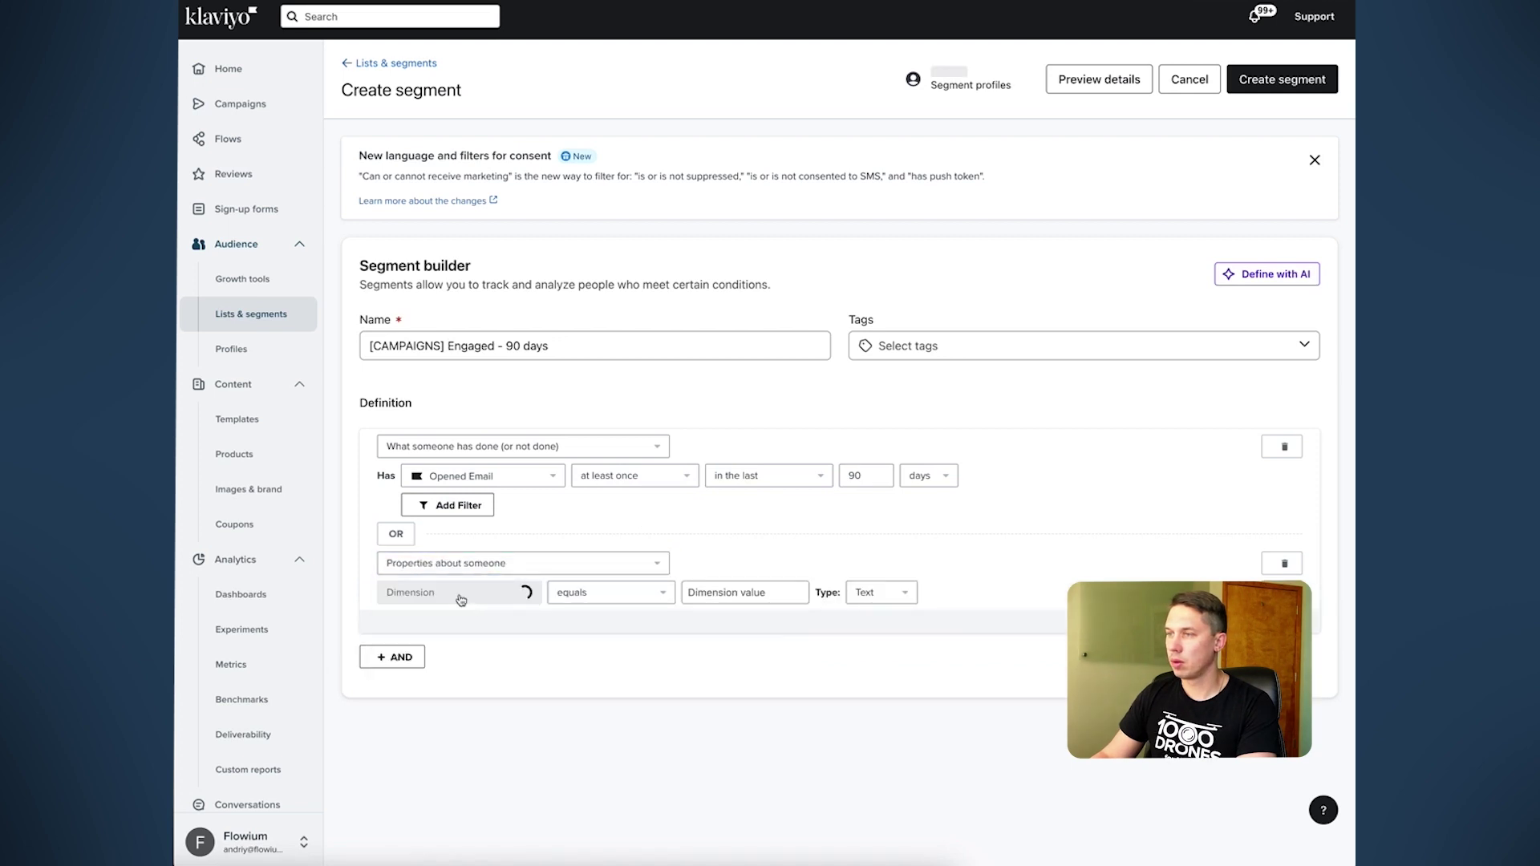
pyautogui.write('create')
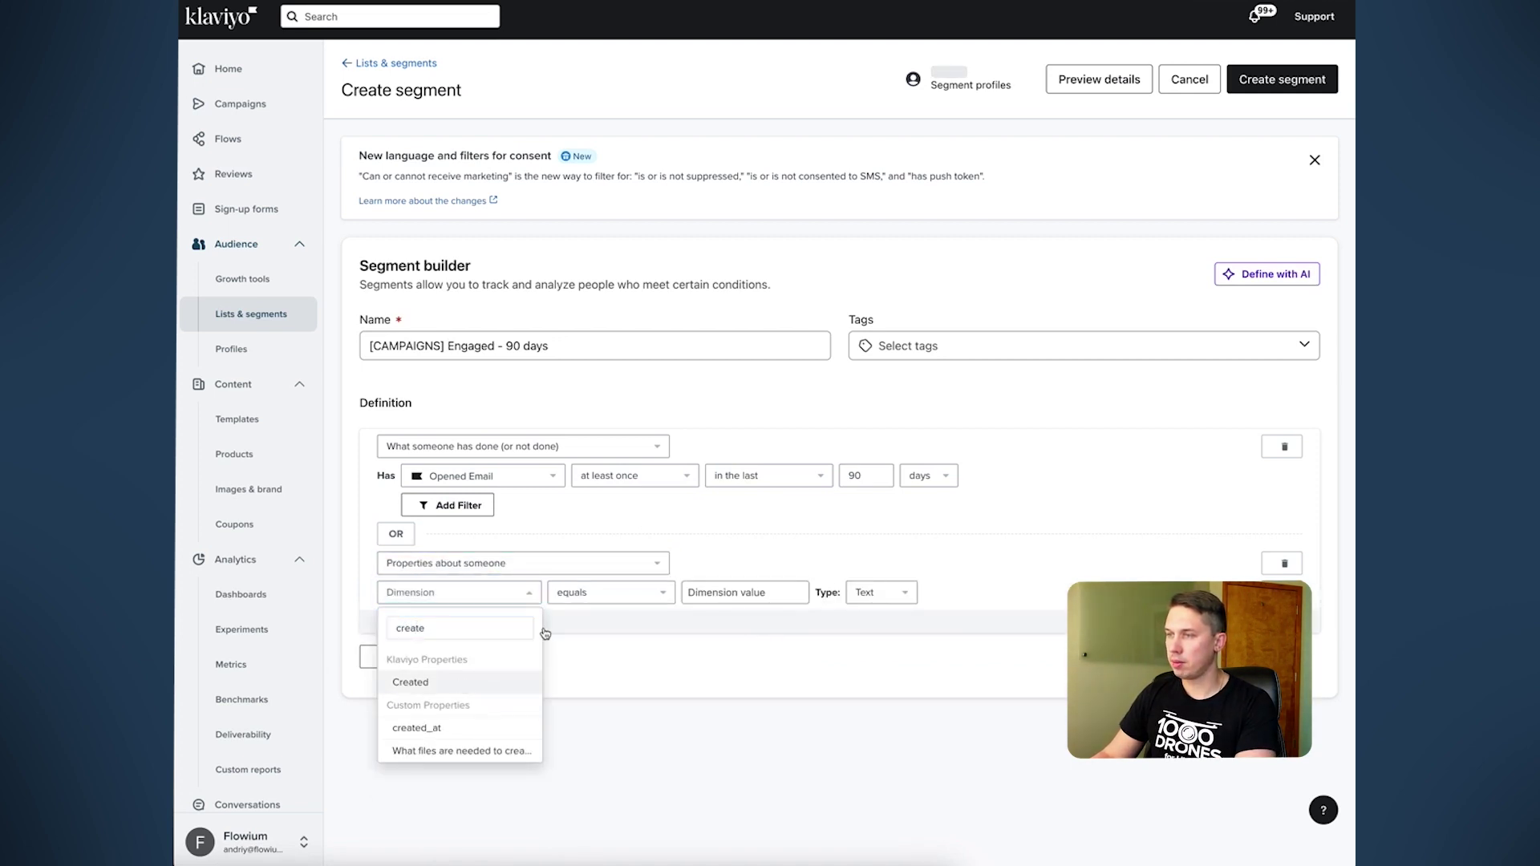
pyautogui.click(411, 682)
pyautogui.click(610, 592)
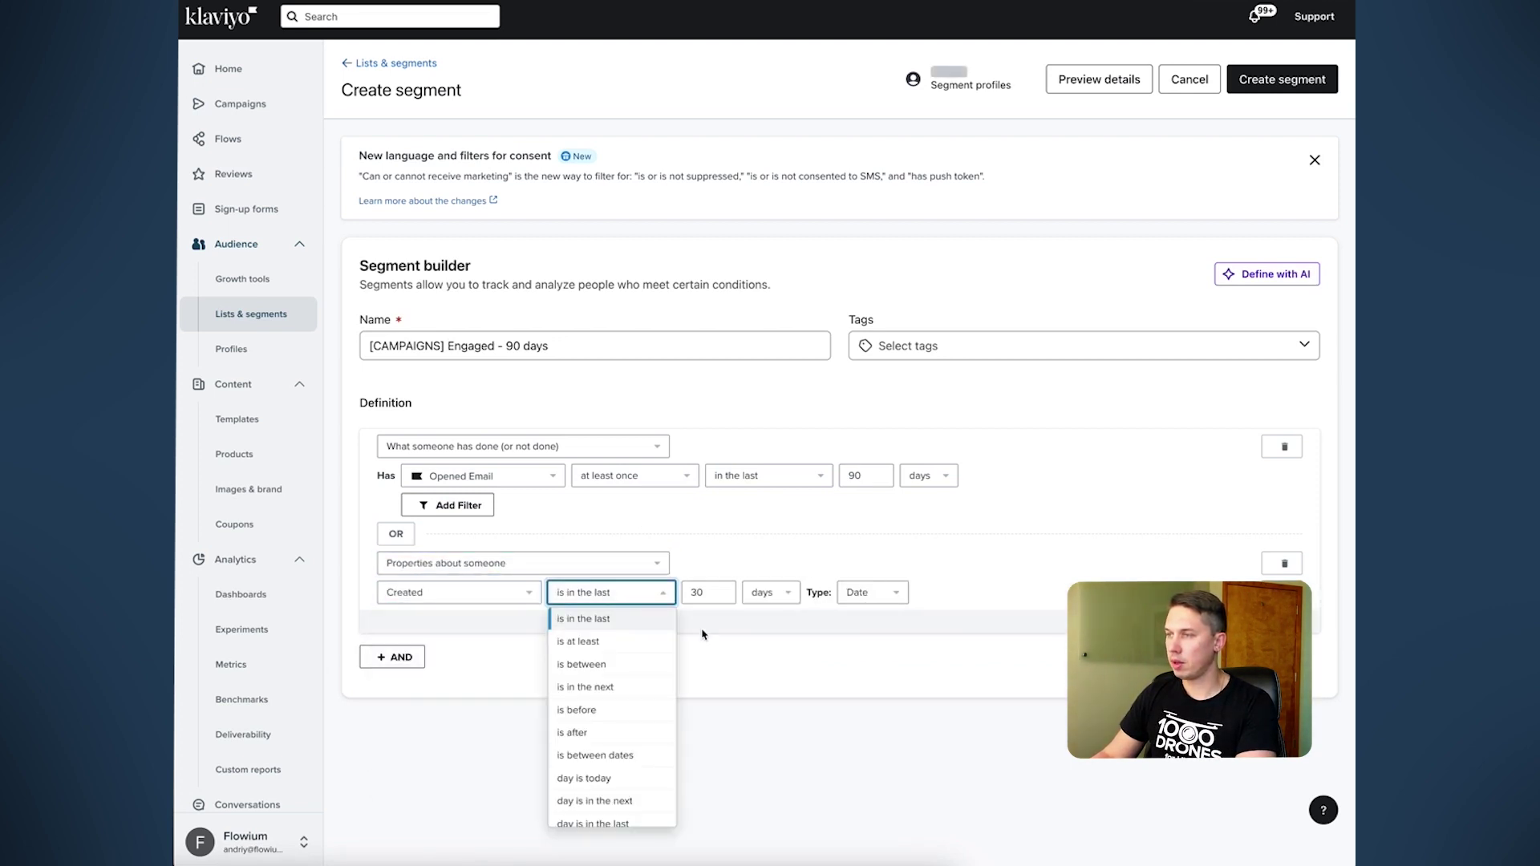
pyautogui.click(629, 640)
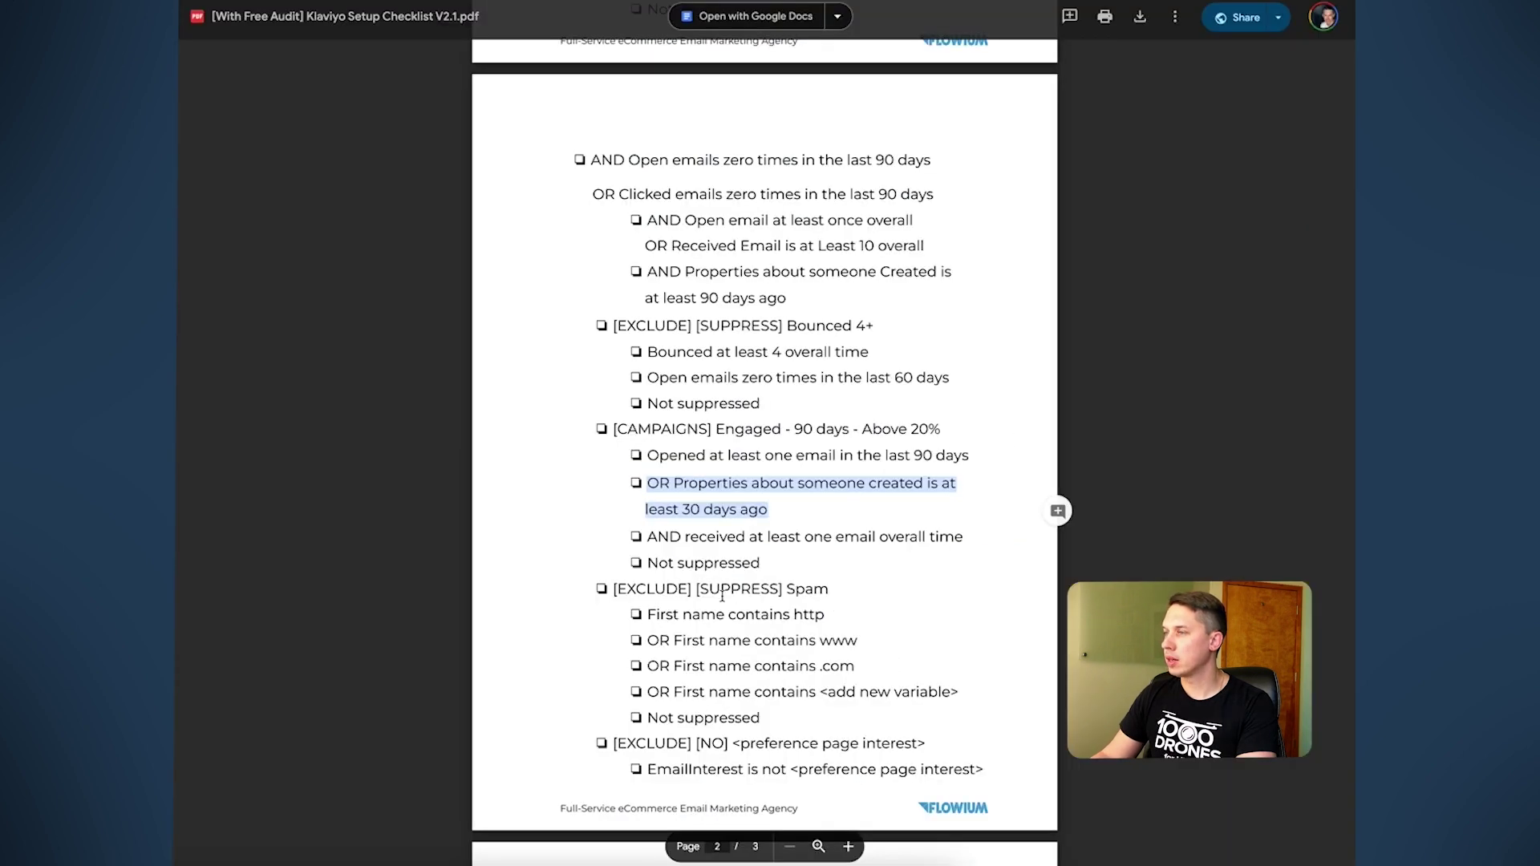
pyautogui.moveTo(650, 531); pyautogui.dragTo(941, 532)
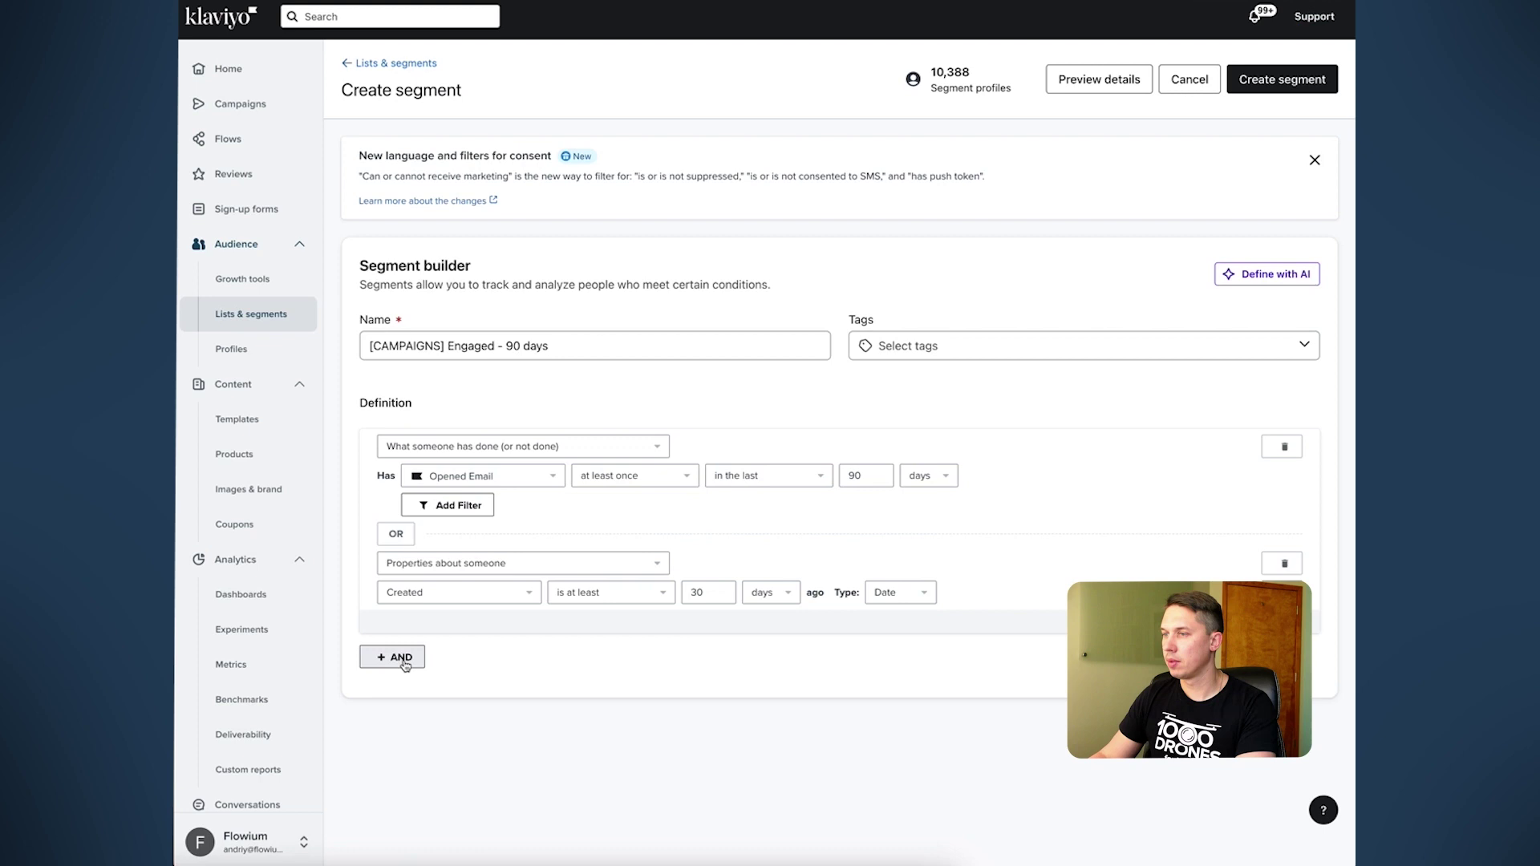
pyautogui.click(403, 659)
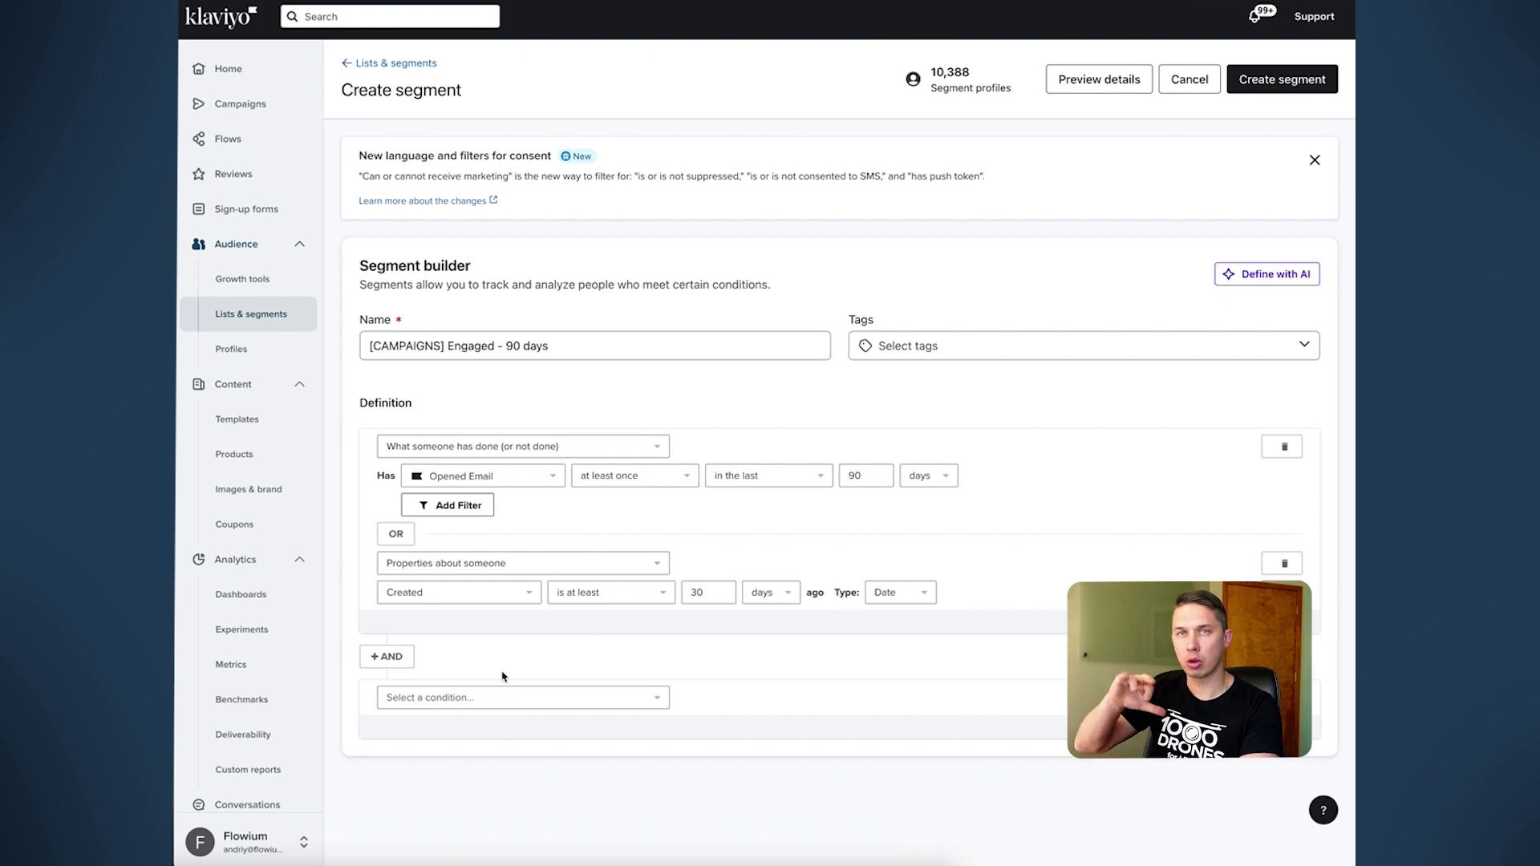
# - Require Received Email at least once over all time, then add another AND condition
pyautogui.click(505, 698)
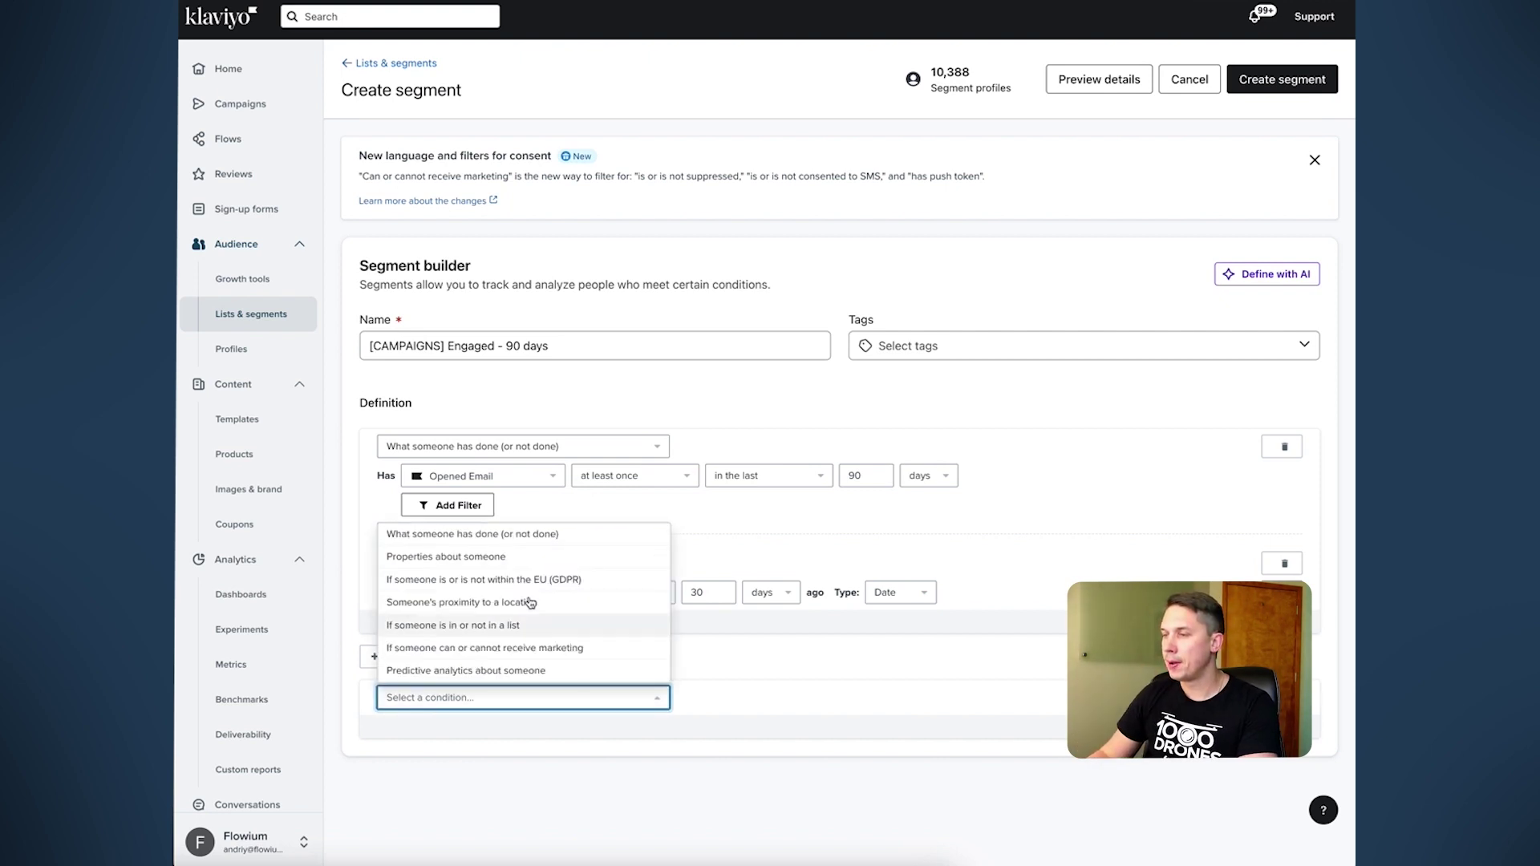
pyautogui.click(526, 536)
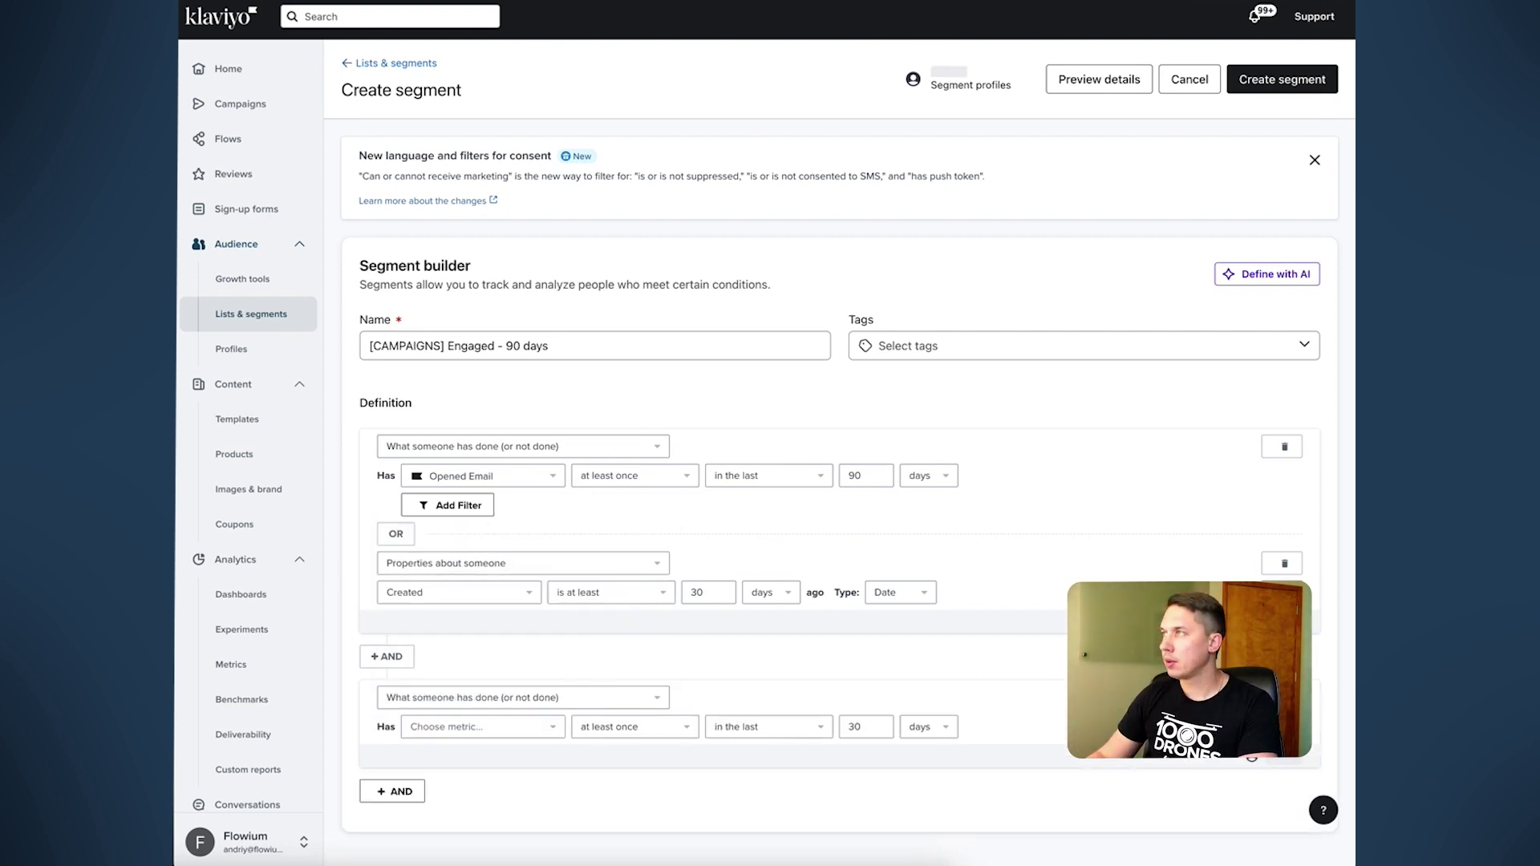
pyautogui.click(486, 726)
pyautogui.click(497, 514)
pyautogui.write('re')
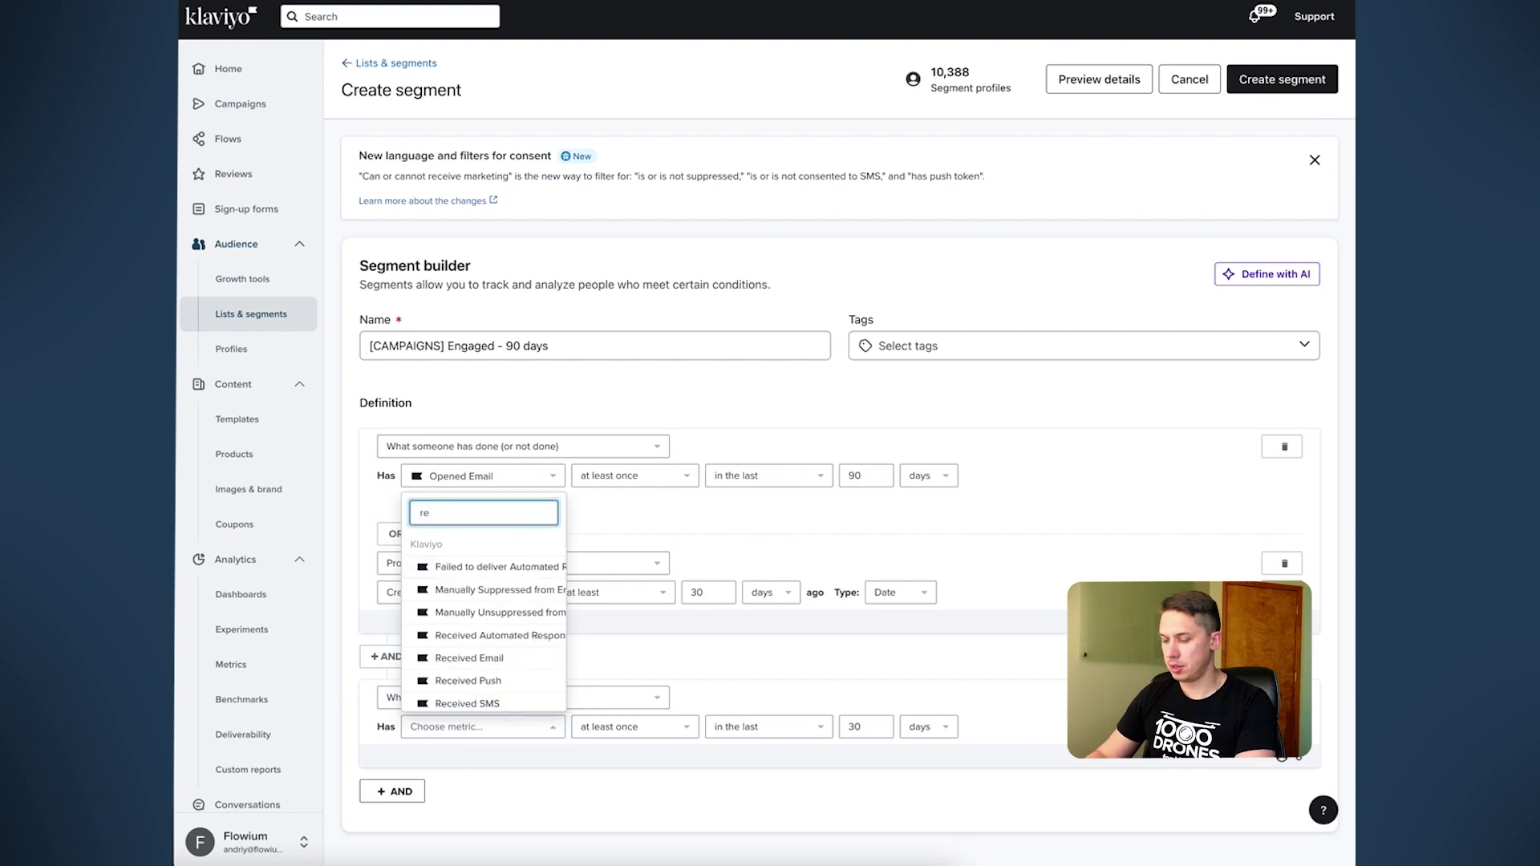
pyautogui.write('ceive')
pyautogui.click(481, 590)
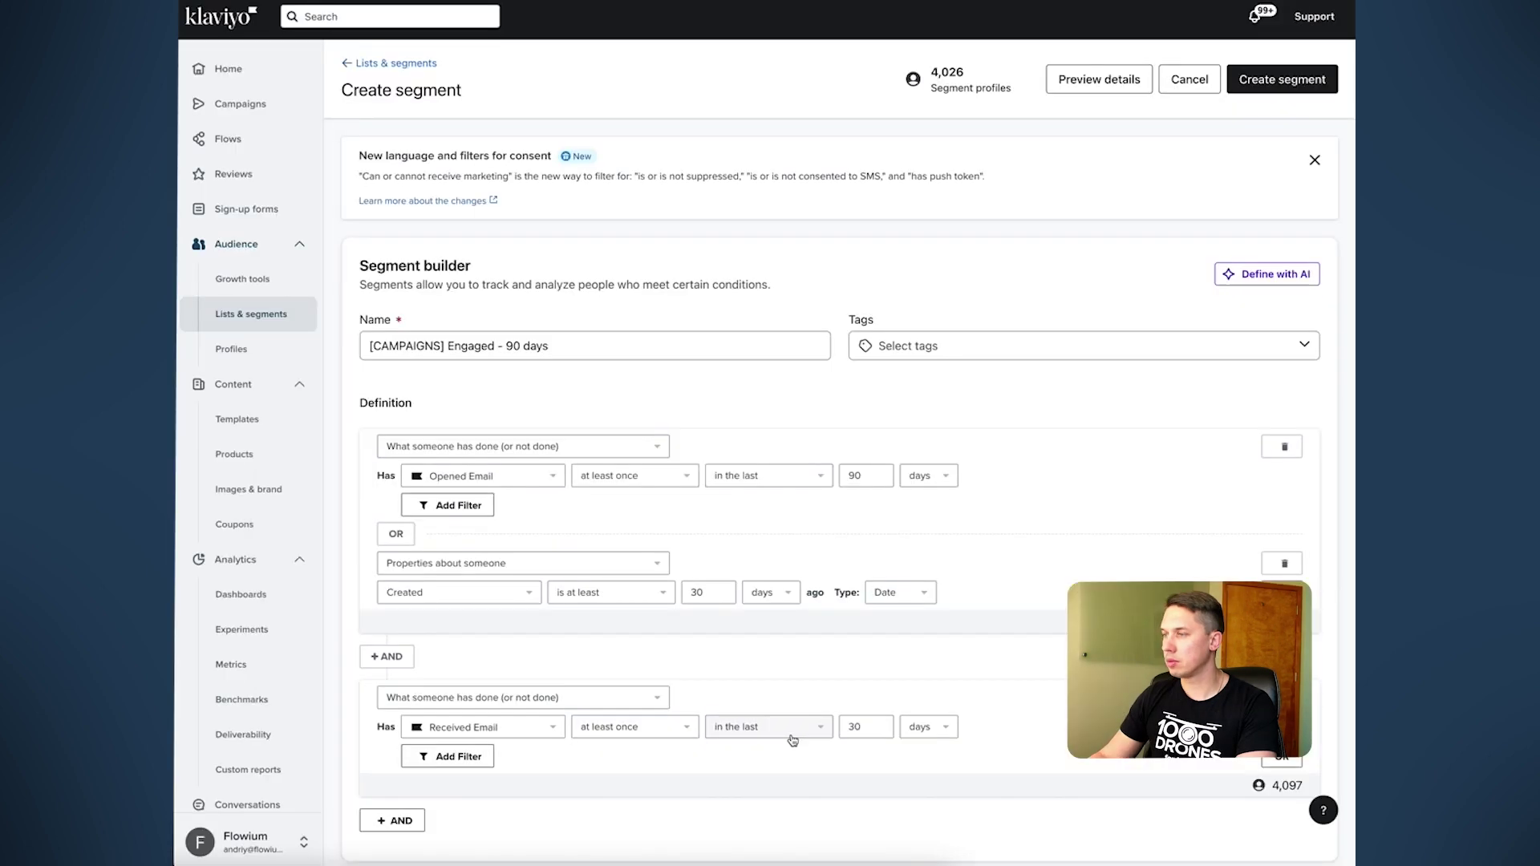
pyautogui.click(762, 727)
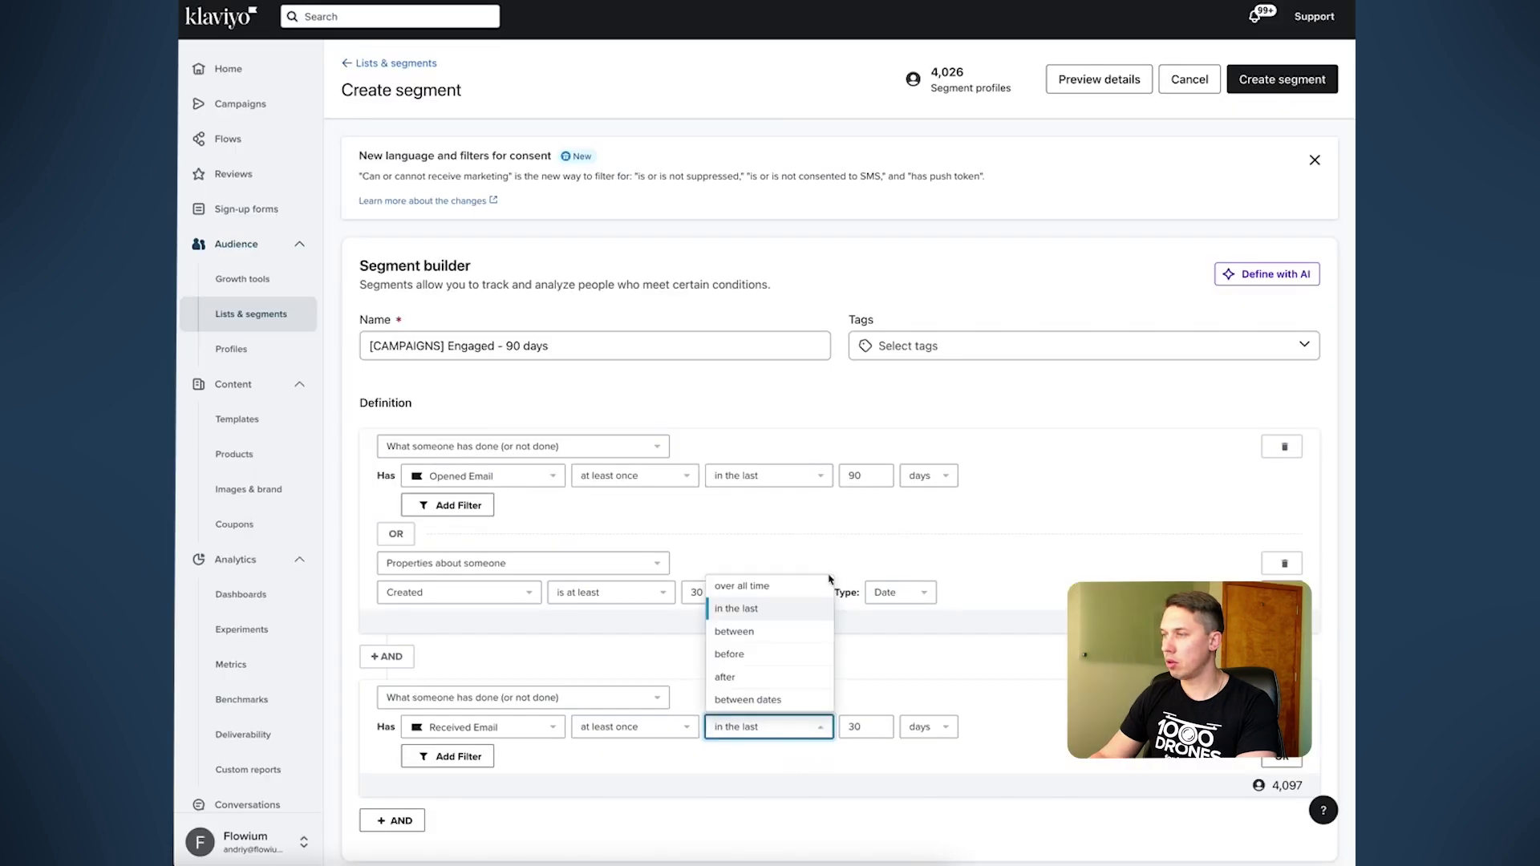
pyautogui.click(802, 583)
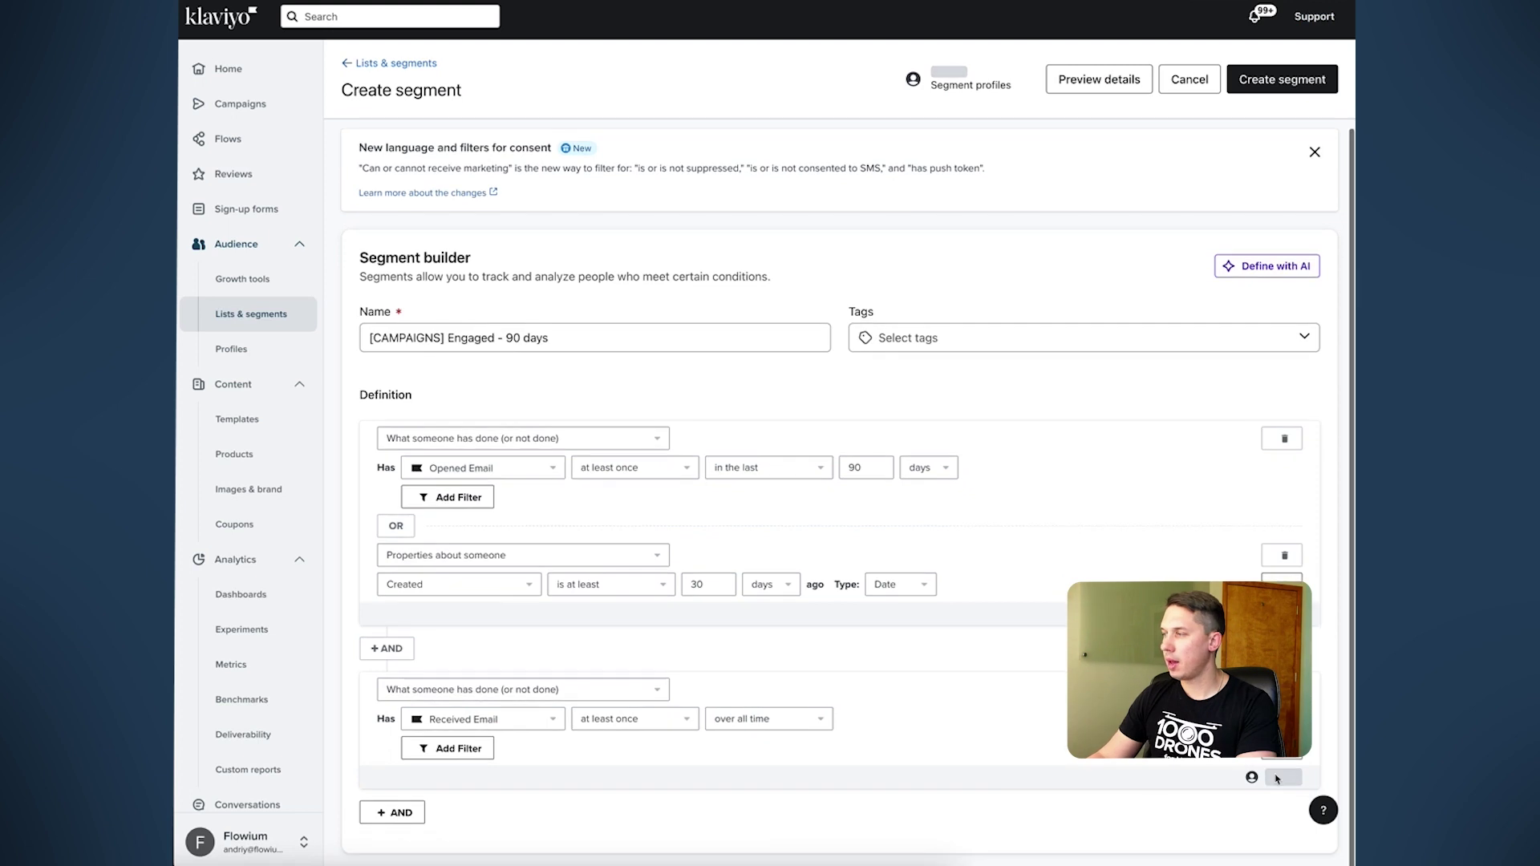
pyautogui.click(397, 814)
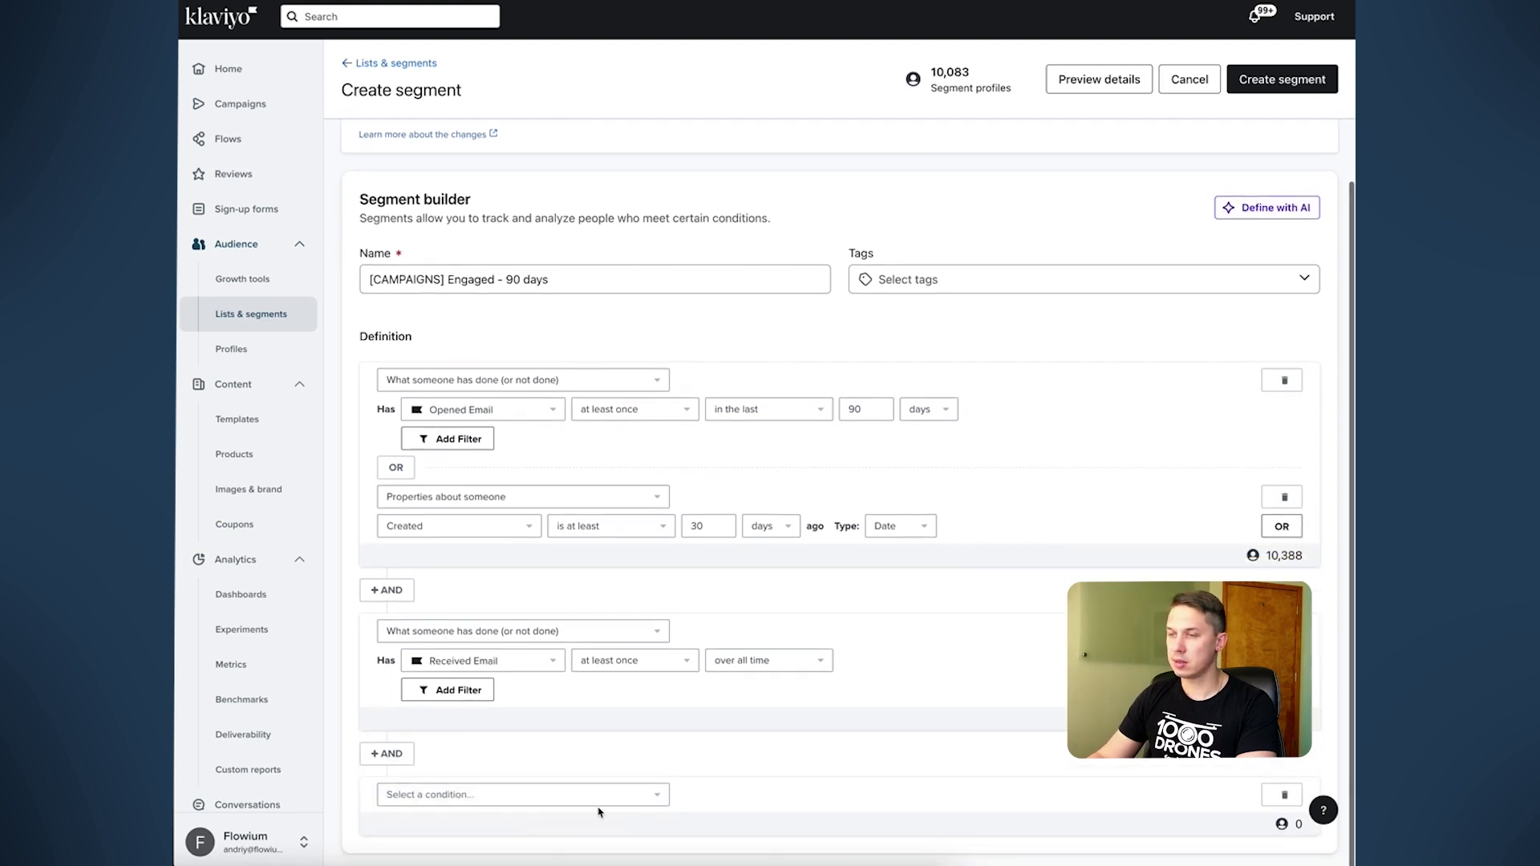
# - Add a 'can receive email marketing' condition without the subscribed filter, and create the segment
pyautogui.click(595, 793)
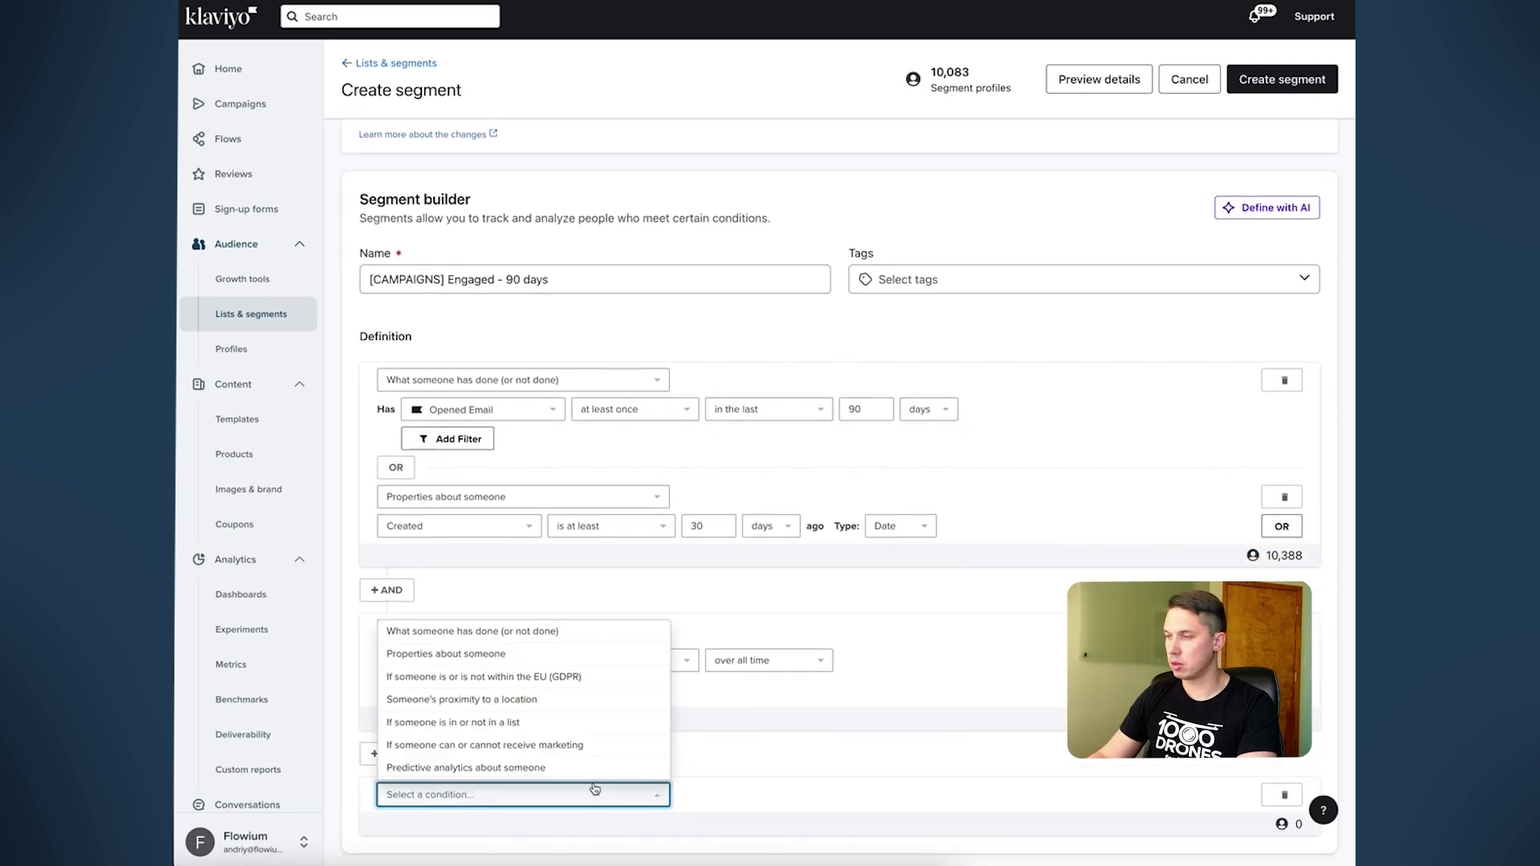
pyautogui.click(455, 751)
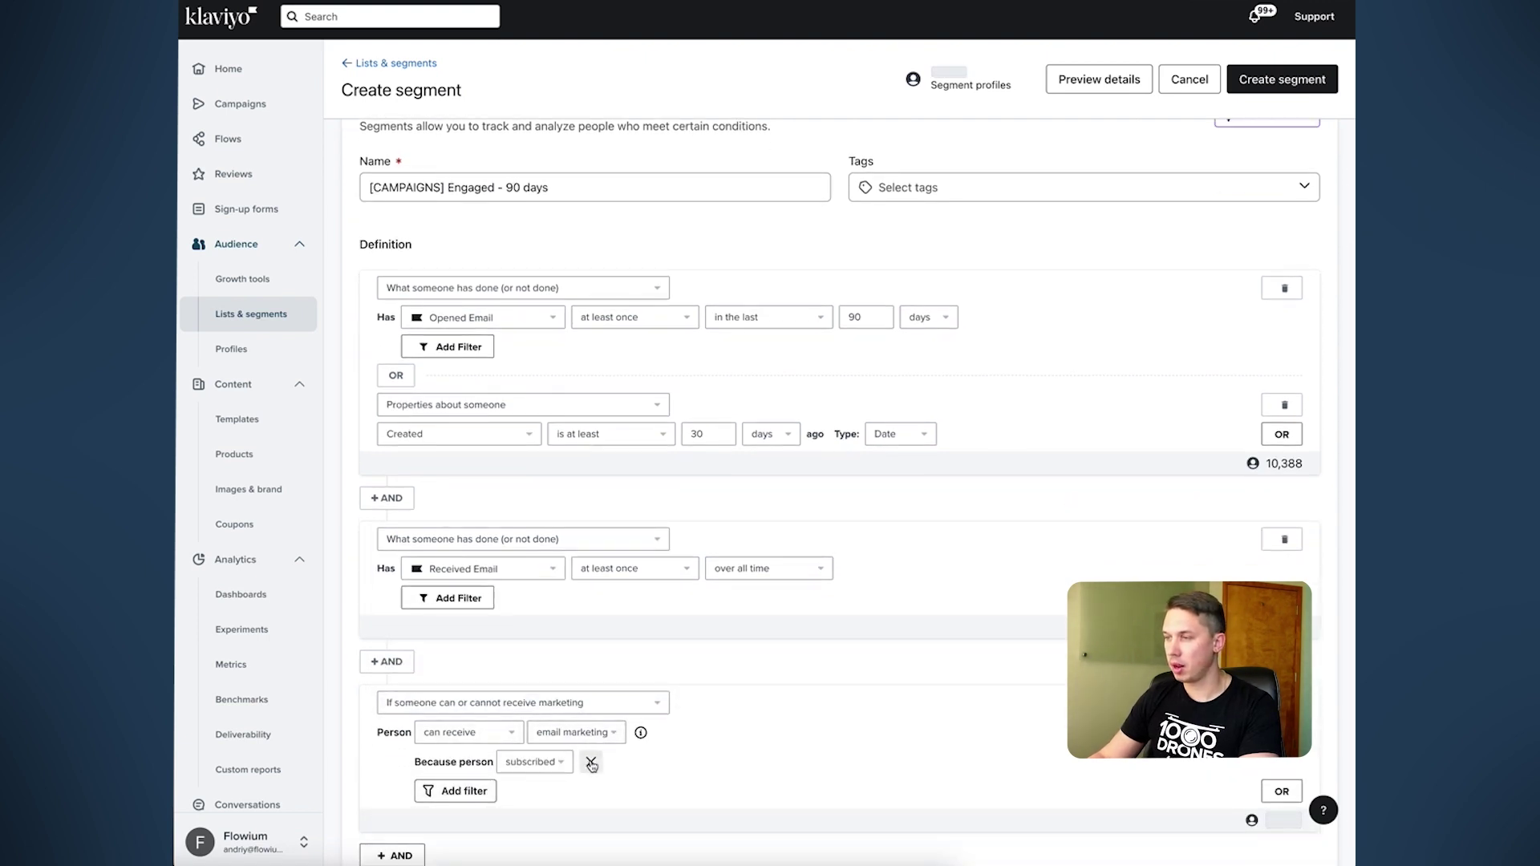
pyautogui.click(591, 763)
pyautogui.scroll(3, 814, 712)
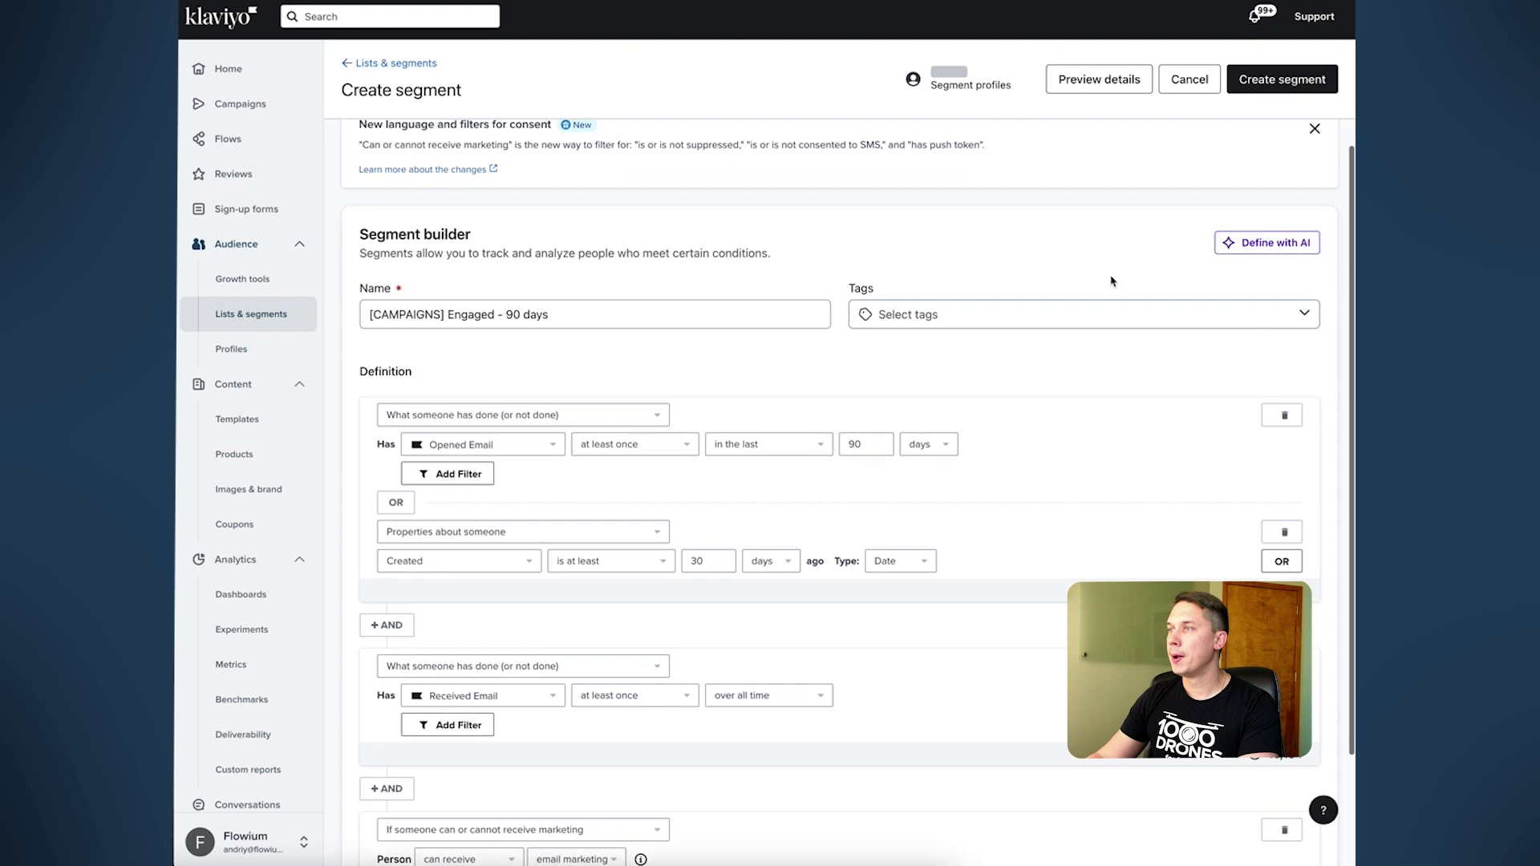
pyautogui.click(1285, 86)
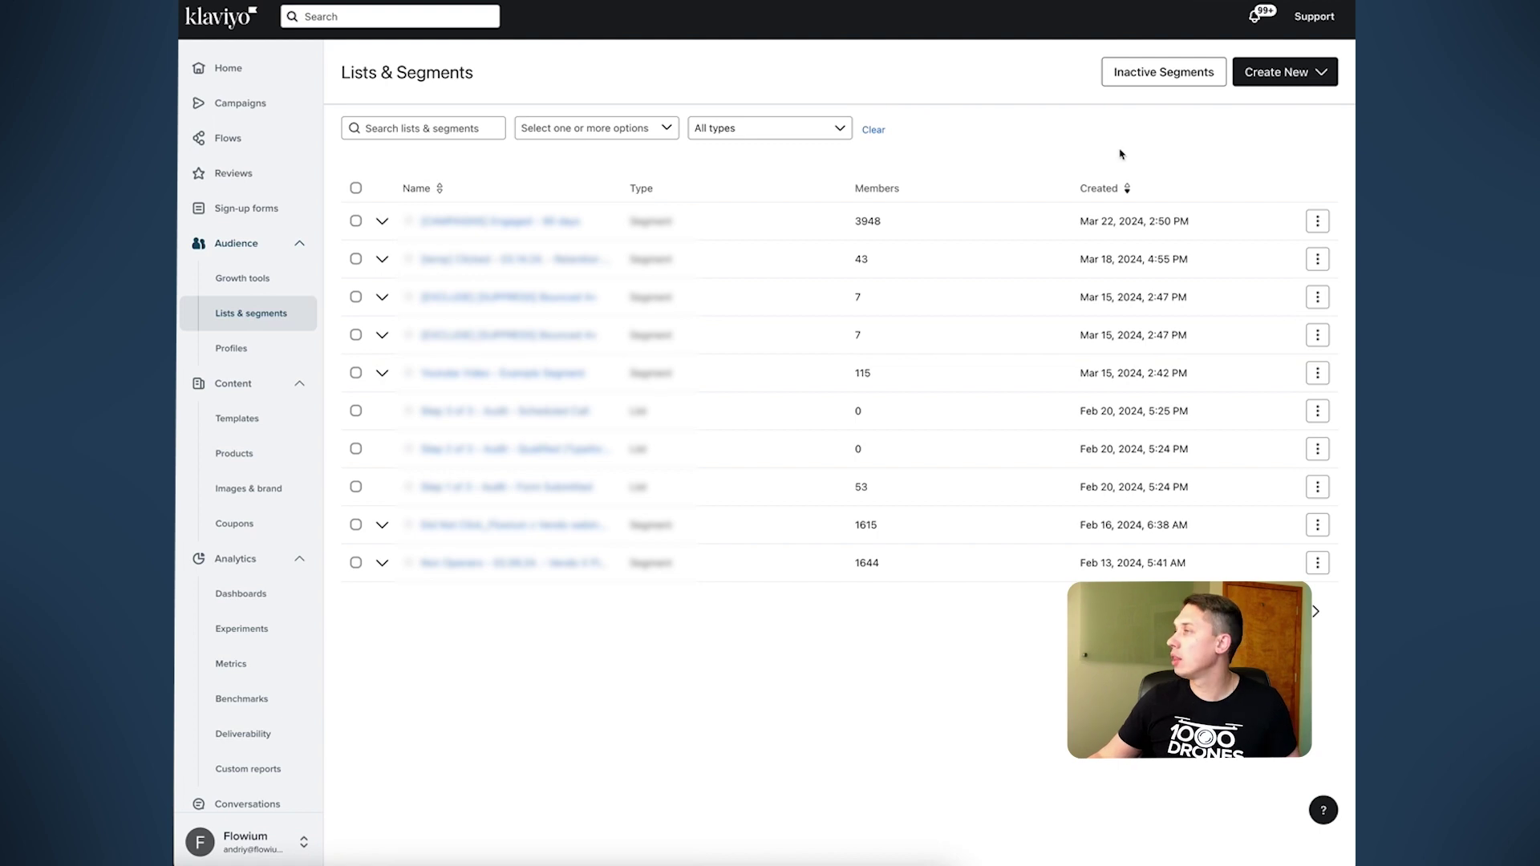
# - Show the Inactive Segments list of segments unused for over 45 days
pyautogui.click(1165, 90)
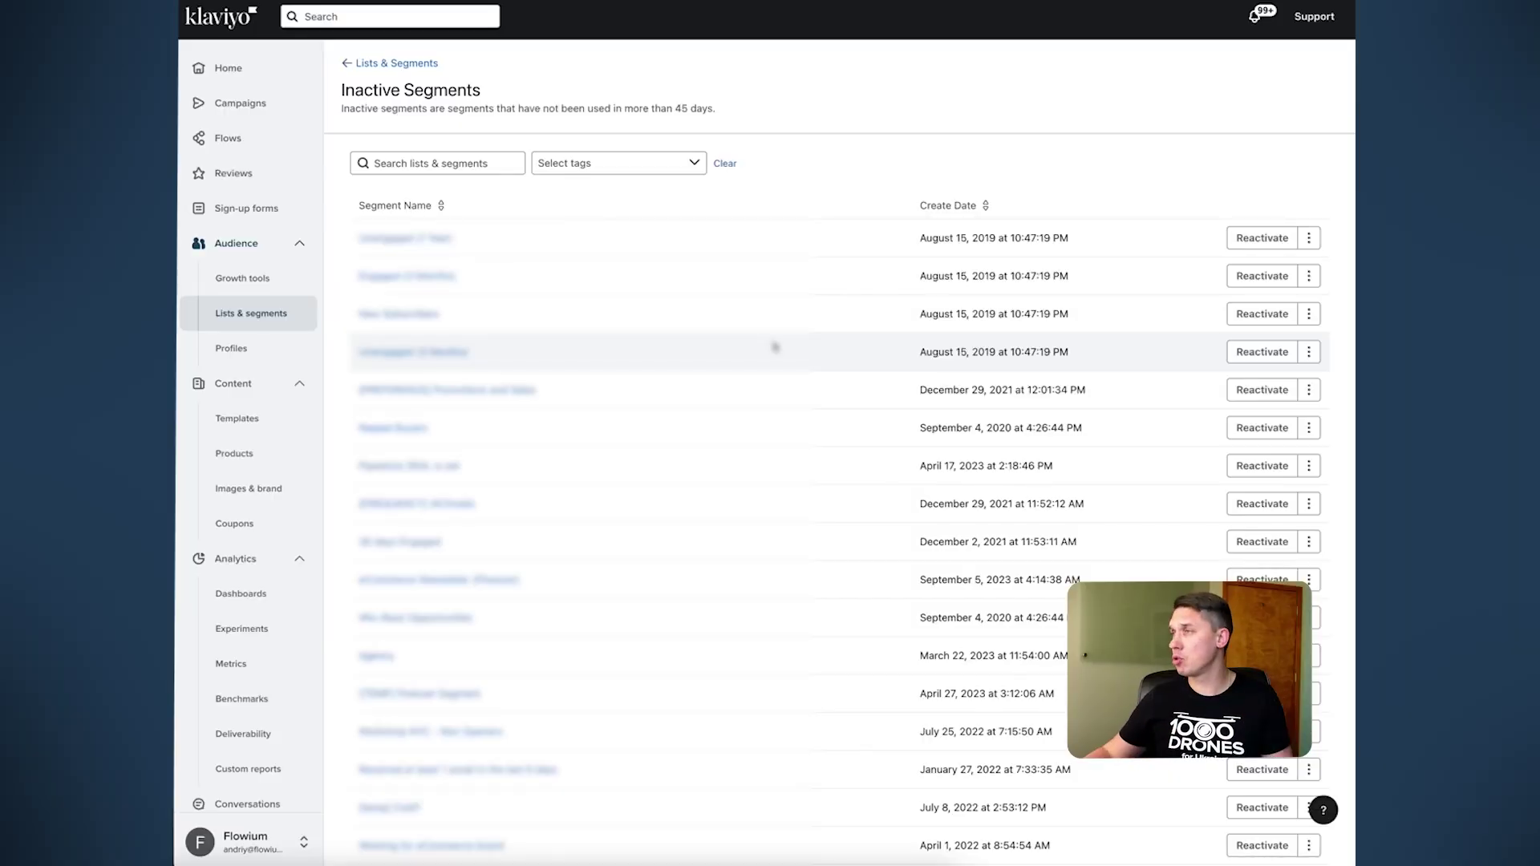
# - Reactivate the Agency segment from Inactive Segments and update its definition
pyautogui.click(257, 316)
pyautogui.click(1155, 75)
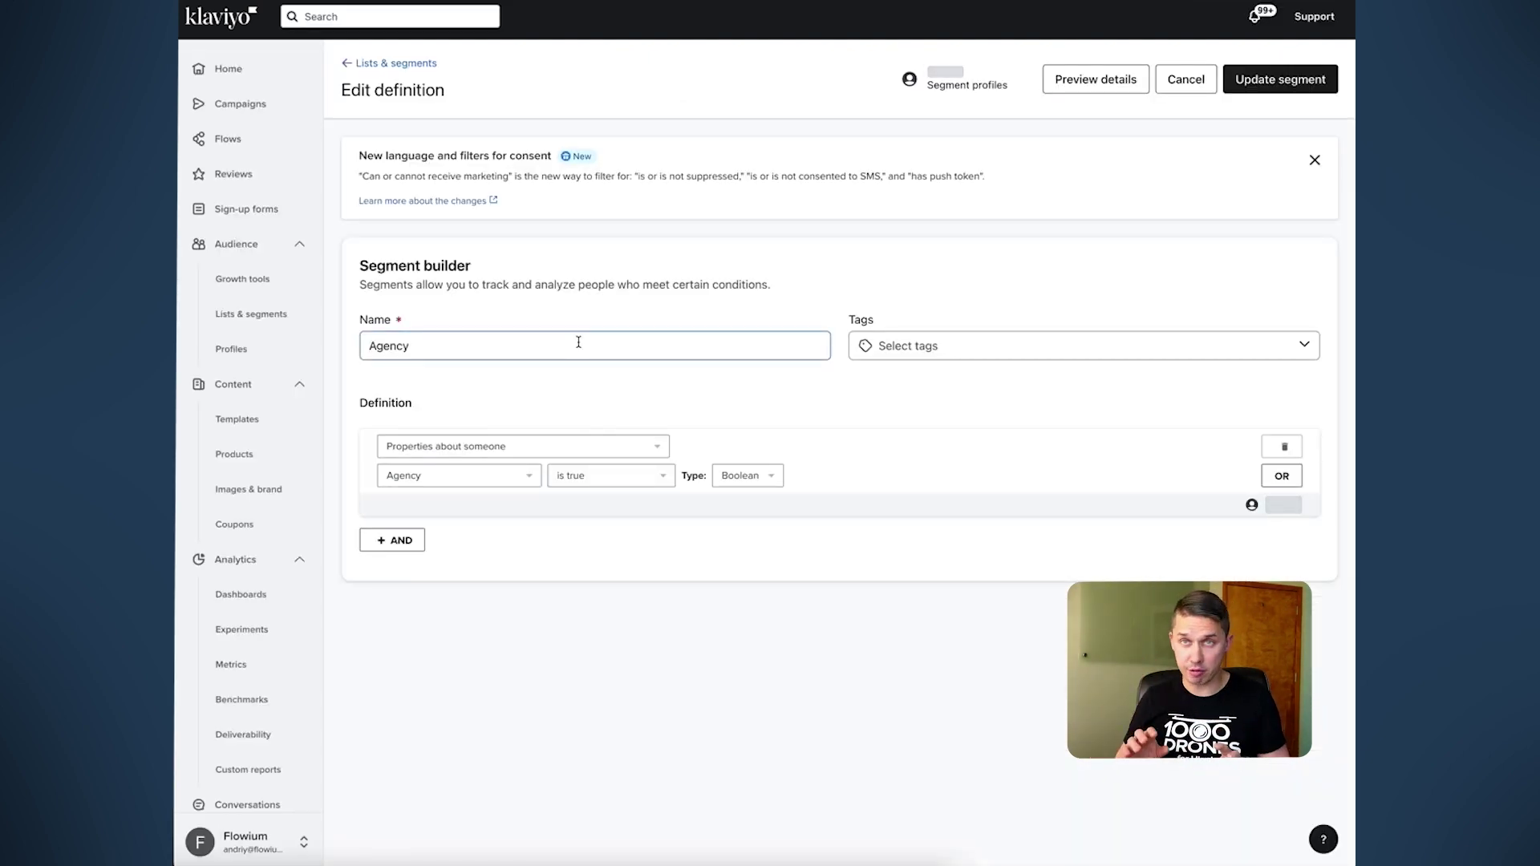
pyautogui.click(1313, 91)
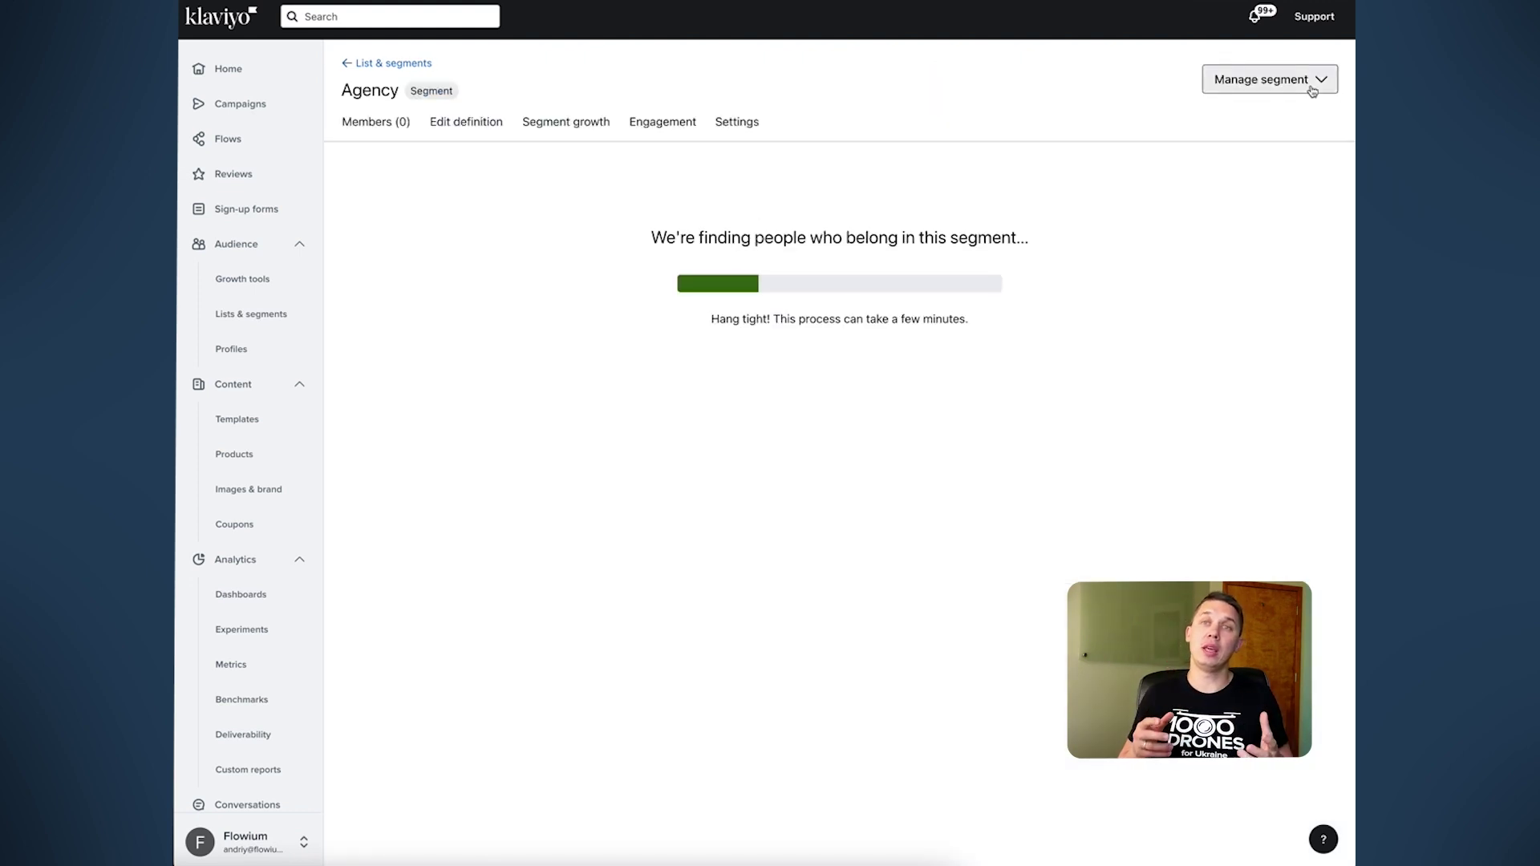